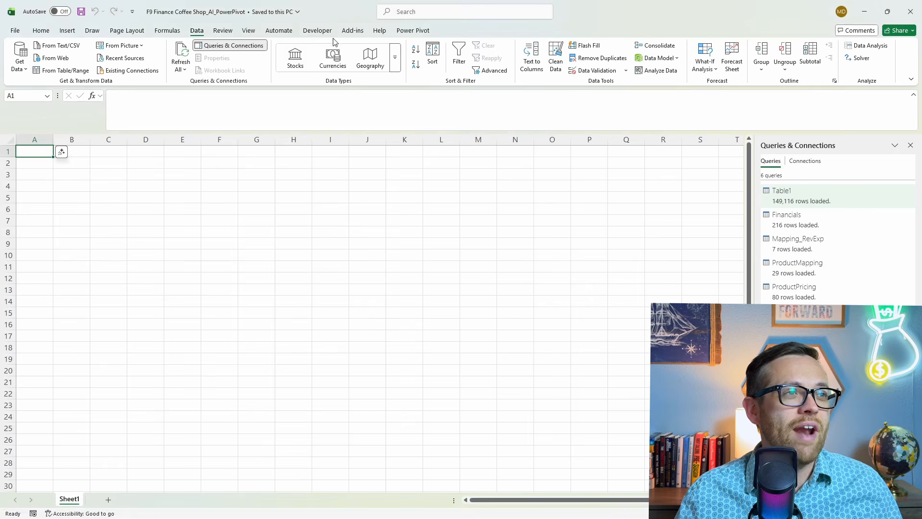
- Launch the DAX Studio add-in, connect it to the F9 Finance Coffee Shop_AI_PowerPivot Power Pivot model, and switch to DAX Studio
left_click(353, 31)
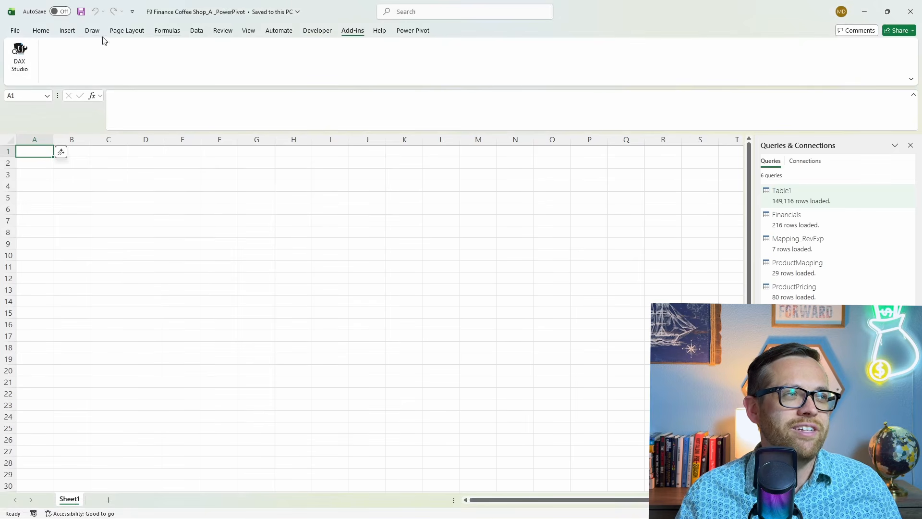
left_click(21, 53)
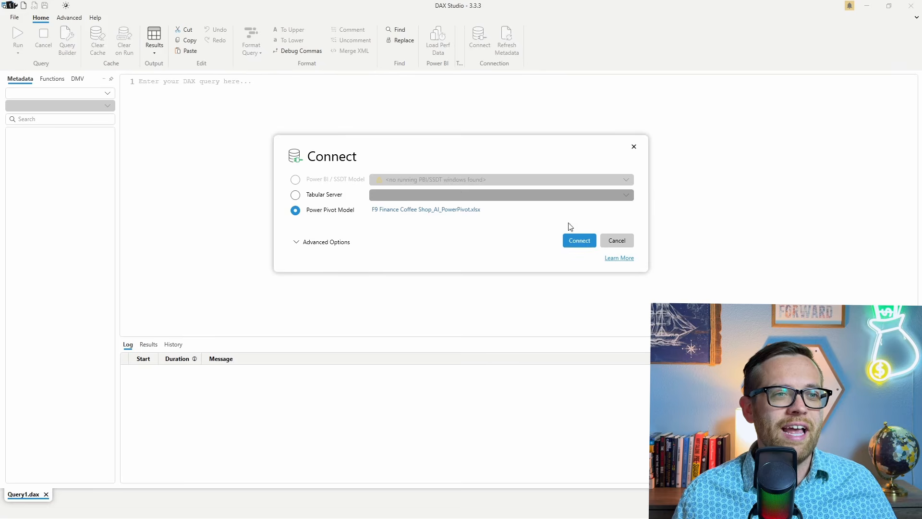
left_click(579, 241)
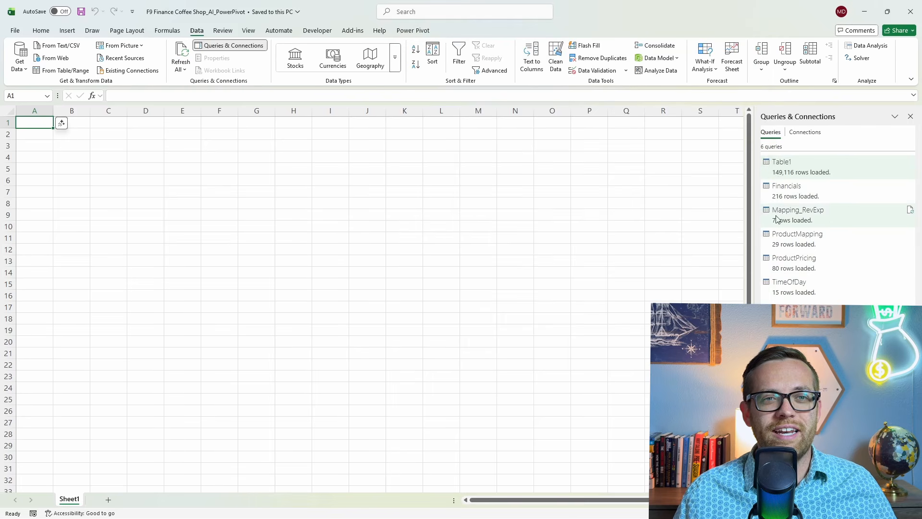
mouse_move(343, 514)
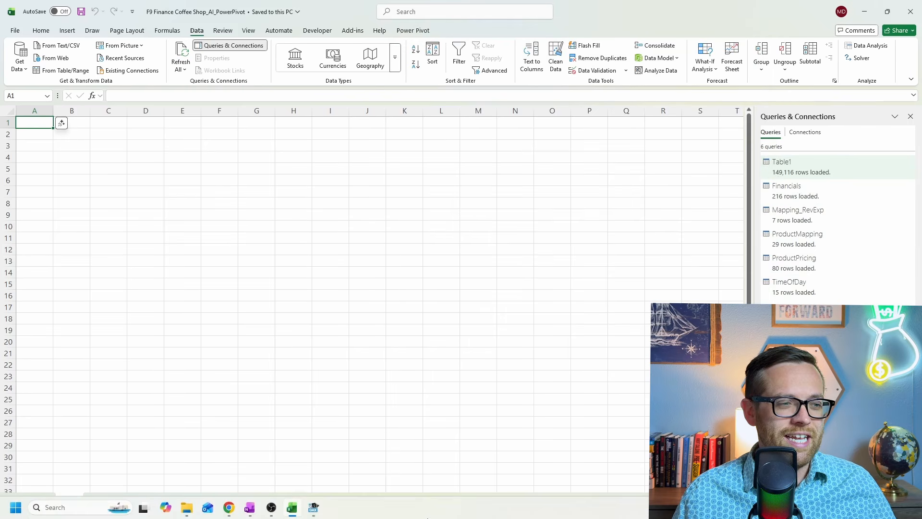
left_click(313, 507)
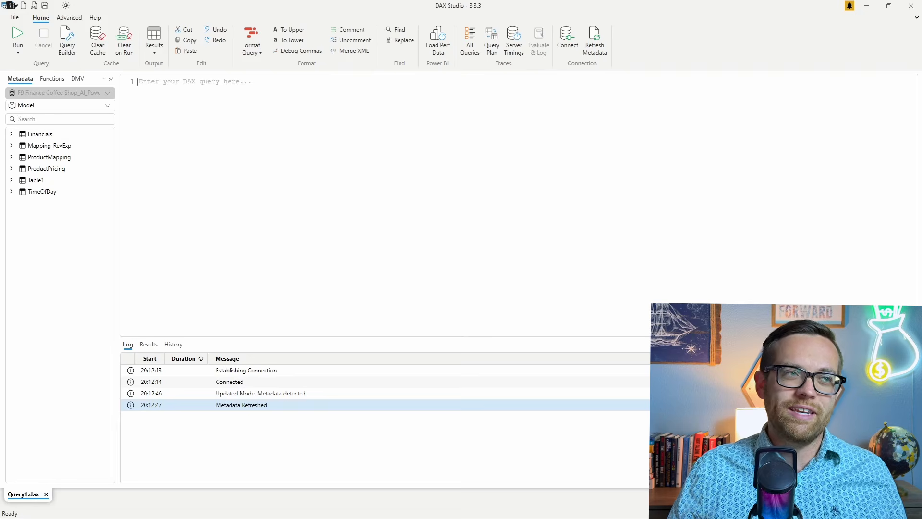
- Set the query results output to File and get the empty query editor ready for entry
left_click(157, 52)
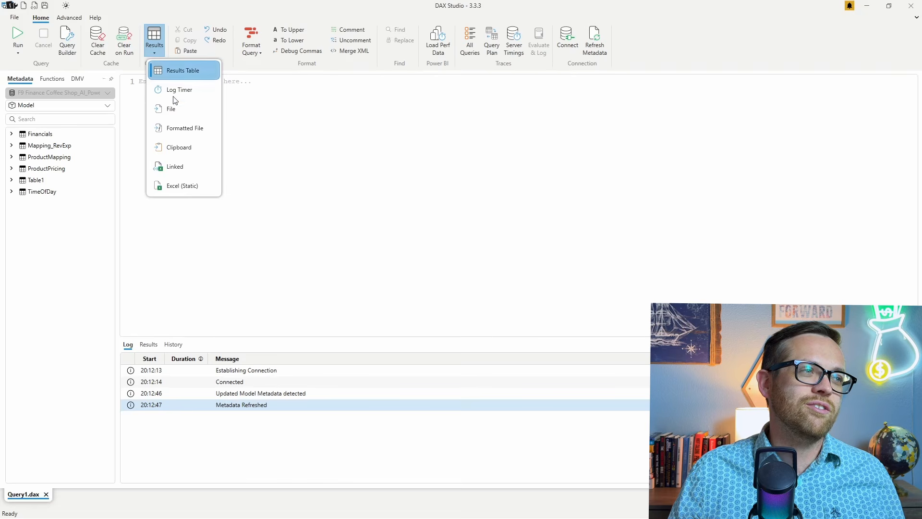
left_click(185, 115)
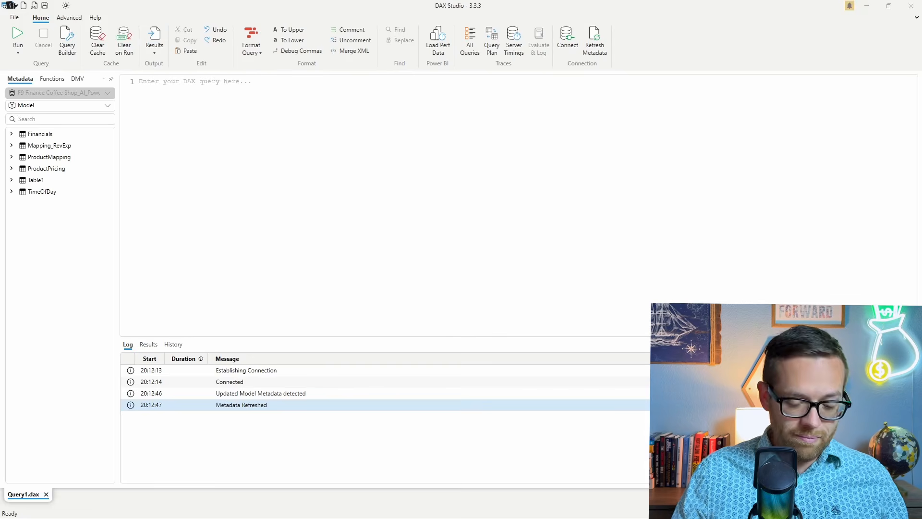
left_click(195, 97)
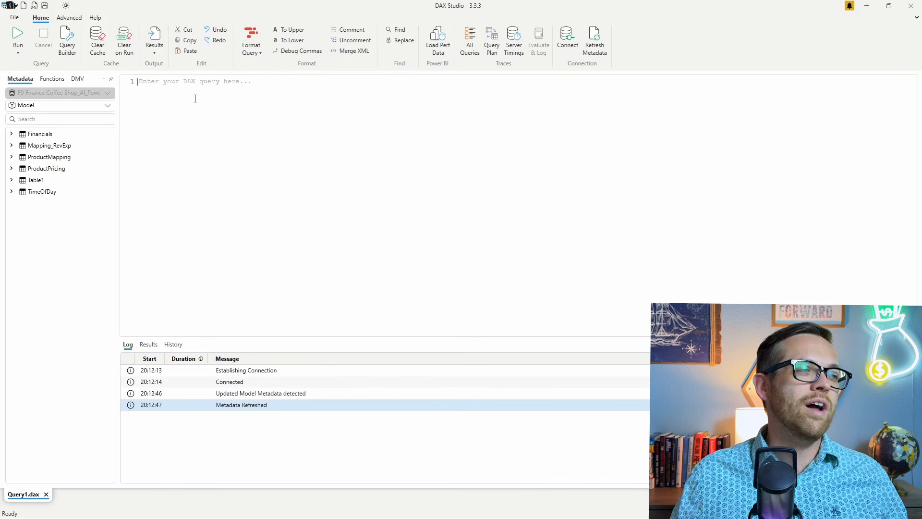
type("SELECT * FROM $SYSTEM.MDSCHEMA_DIMENSIONS WHERE DIMENSION_TYPE = 2;")
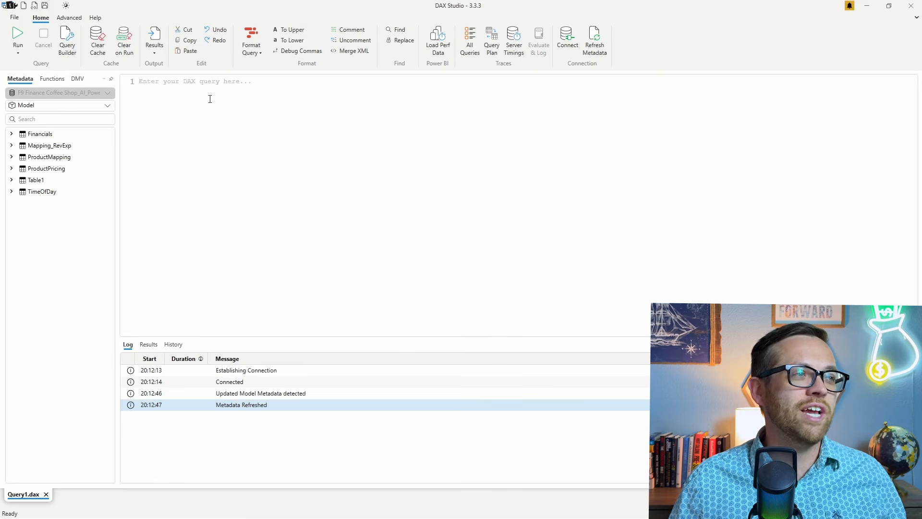
- Run the query SELECT * FROM $SYSTEM.MDSCHEMA_LEVELS; and save its results as the CSV file Columns
type("SELECT * FROM $SYSTEM.MDSCHEMA_LEVELS;")
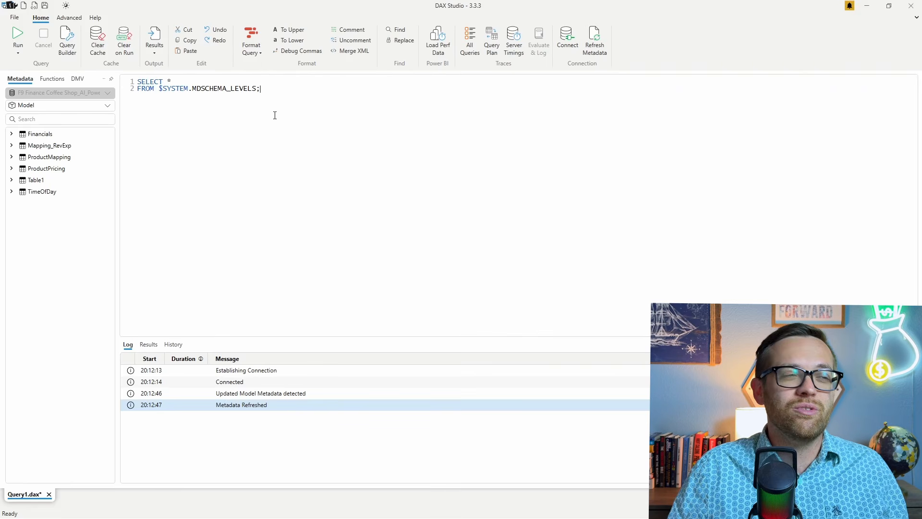
left_click(18, 35)
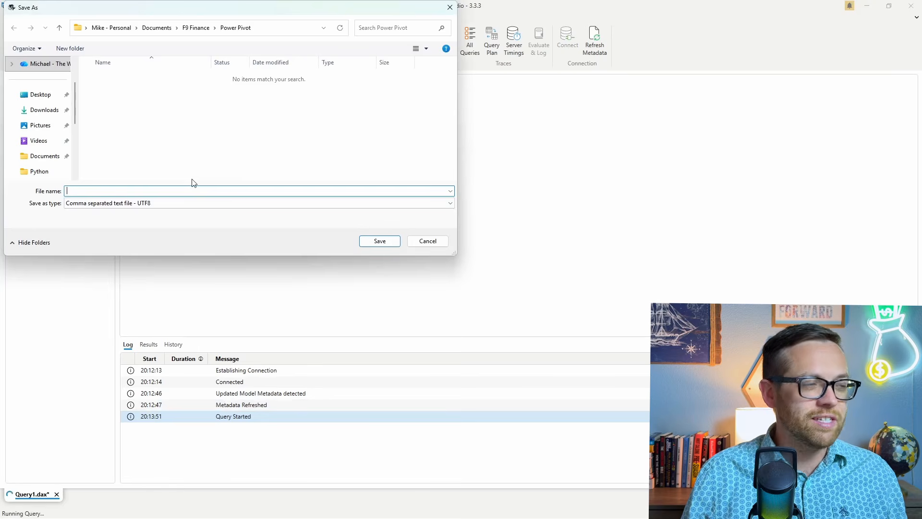
type("Columns")
key("Return")
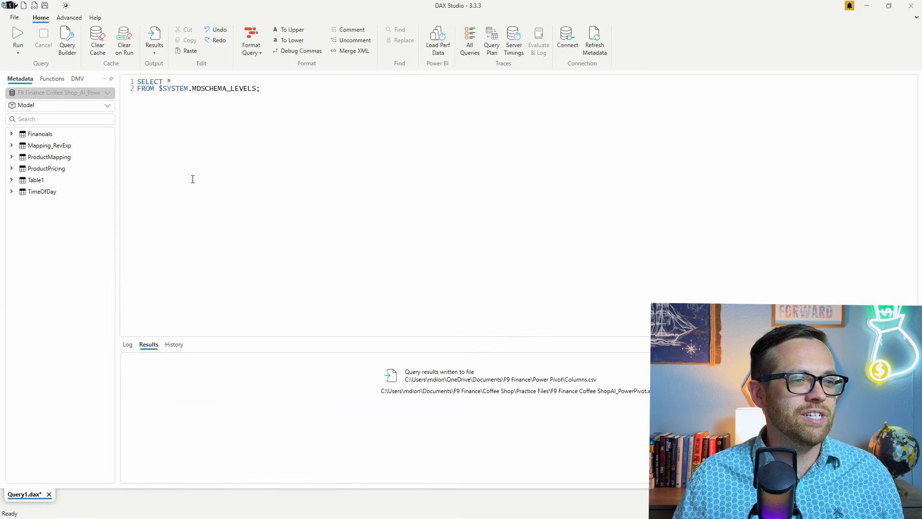
- Replace the query with SELECT * FROM $SYSTEM.MDSCHEMA_MEASURES; and save its results as the CSV file Measures
left_click(291, 104)
key("ctrl+a")
key("Delete")
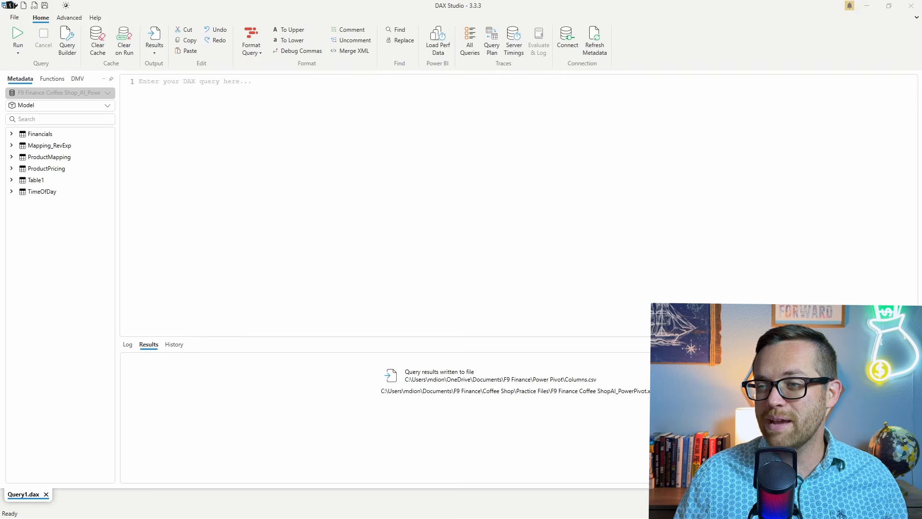
type("SELECT * FROM $SYSTEM.MDSCHEMA_MEASURES")
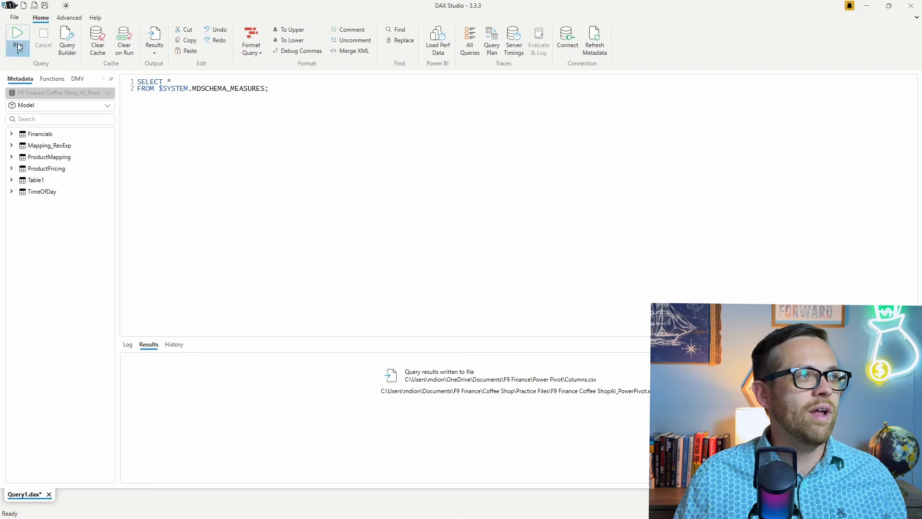
left_click(17, 36)
type("Measures")
key("Return")
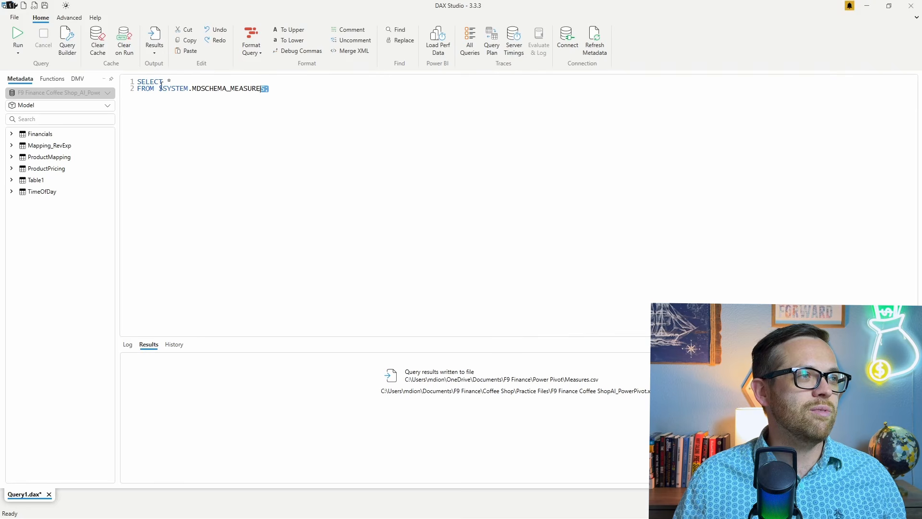
- Try to run SELECT * FROM $SYSTEM.MDSCHEMA_RELATIONSHIPS; and save its results as the CSV file Relationships
key("ctrl+a")
type("SELECT * FROM $SYSTEM.MDSCHEMA_RELATIONSHIPS;")
left_click(18, 35)
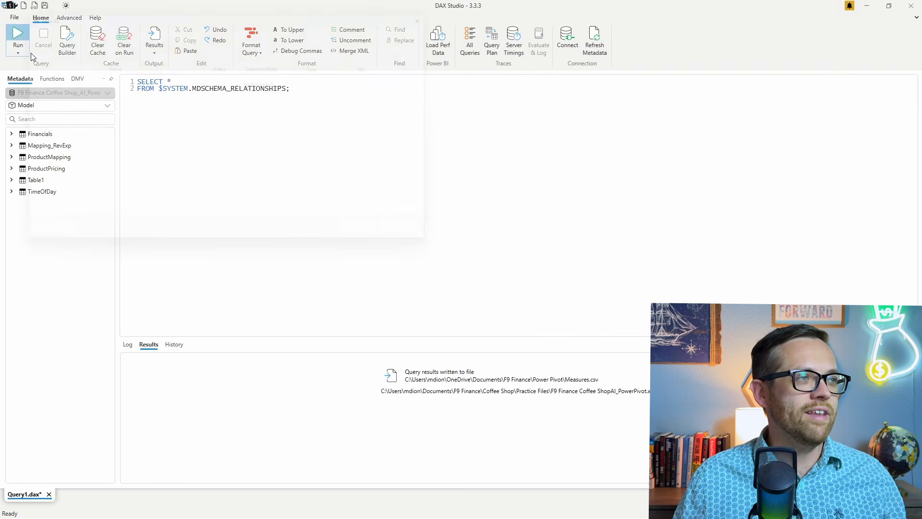
type("Relationships")
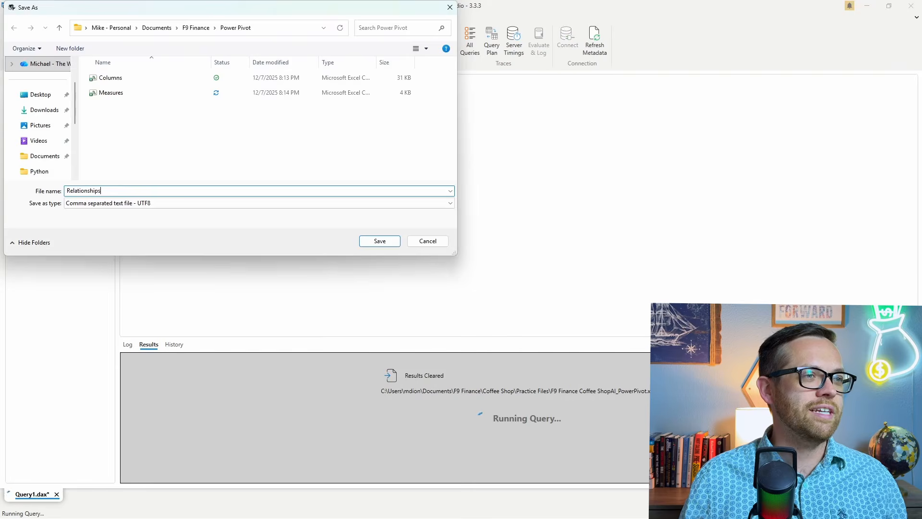
key("Return")
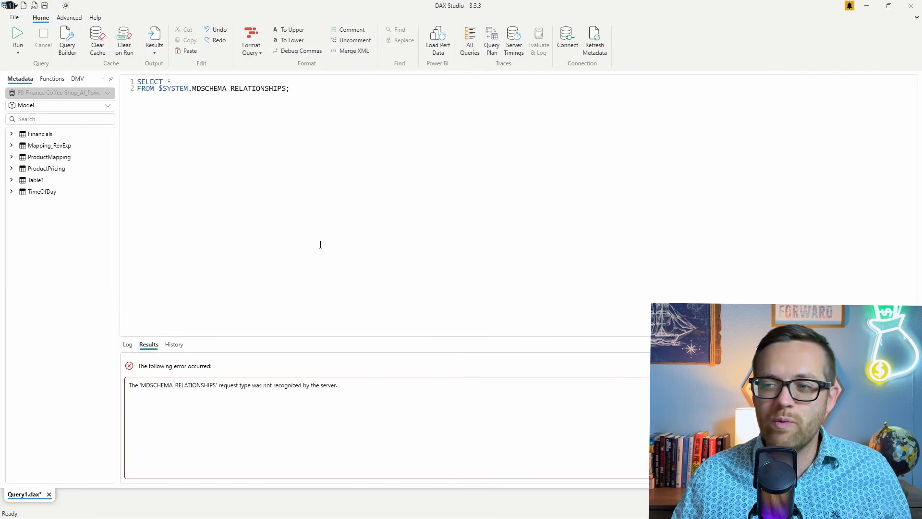
- Replace the whole query with EVALUATE TOPN(10, 'Financials') to return ten sample rows of the Financials table
left_click(445, 185)
key("ctrl+a")
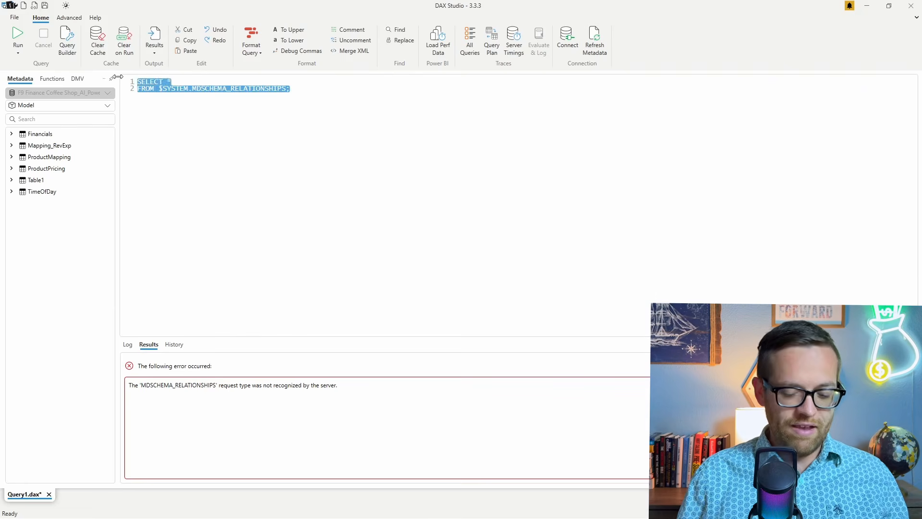
type("EVALUA")
key("Tab")
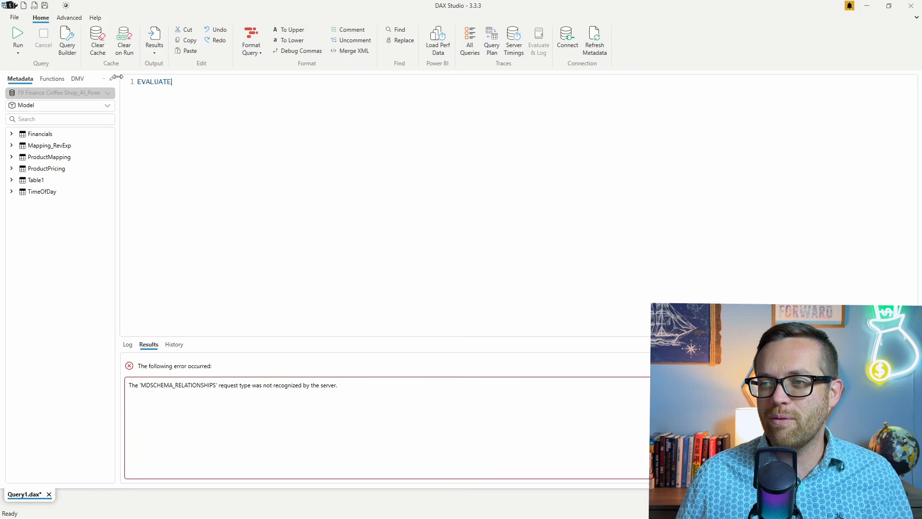
key("Return")
type("TOPN")
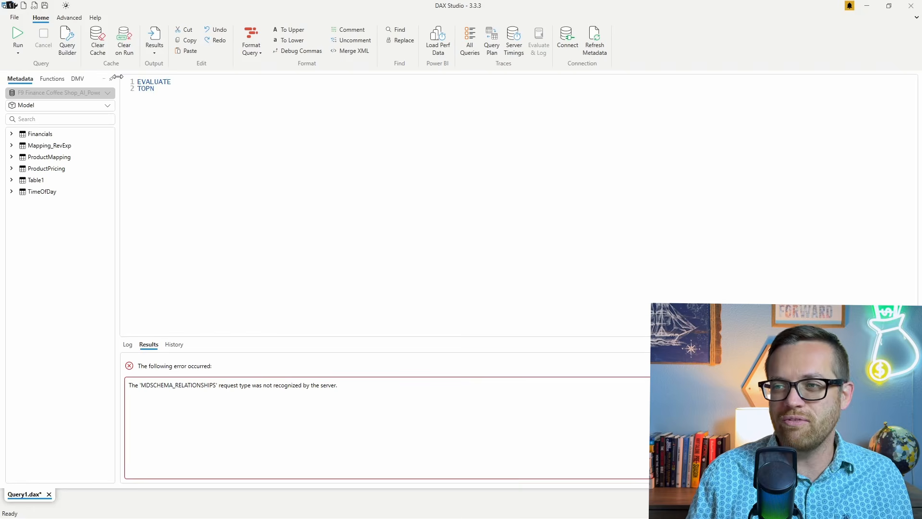
type("(")
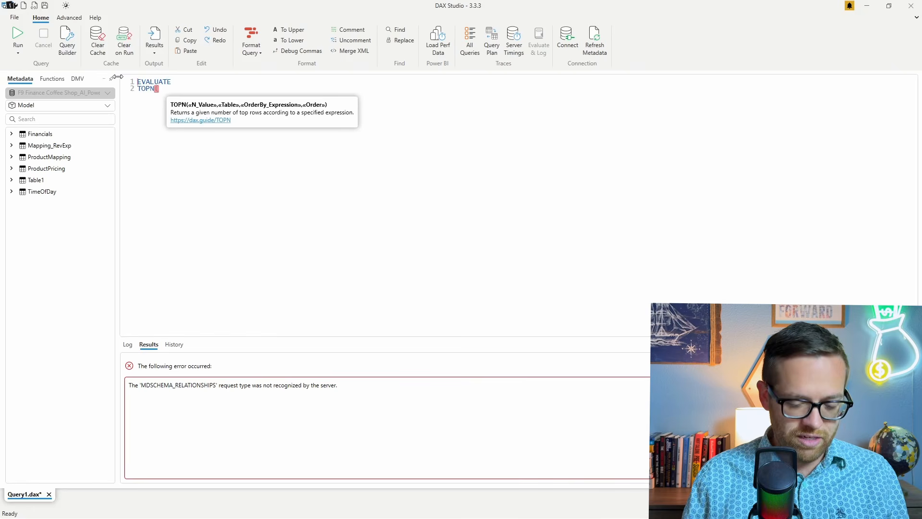
type("10, '")
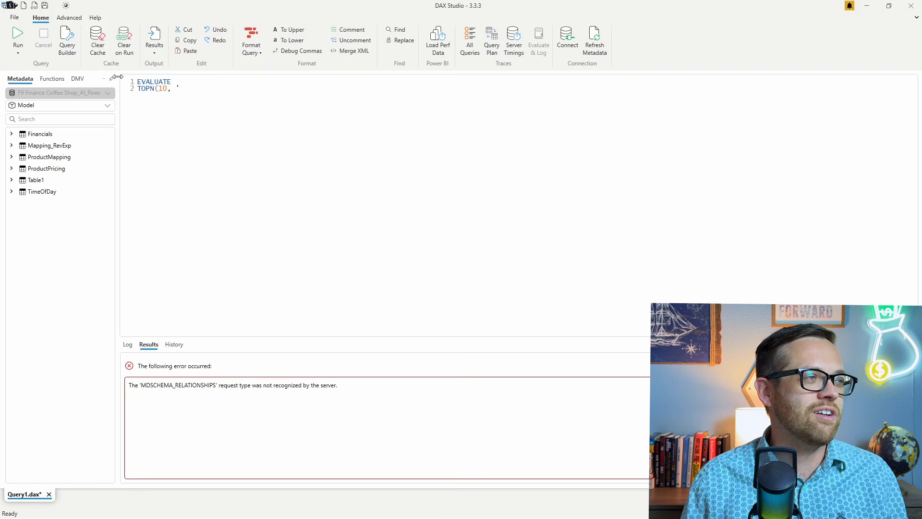
type("Financials')")
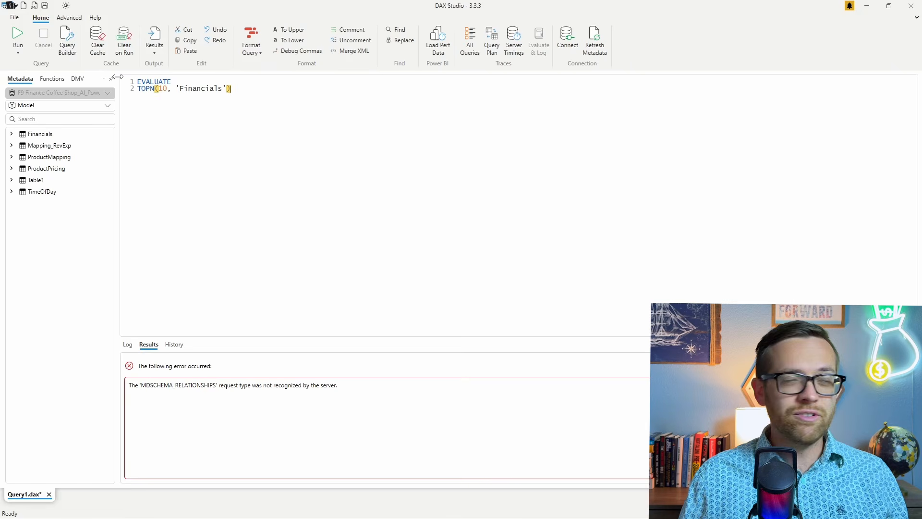
- Add a second query below it, EVALUATE TOPN(10, 'Table1'), separated by a blank line
key("Return")
key("Return")
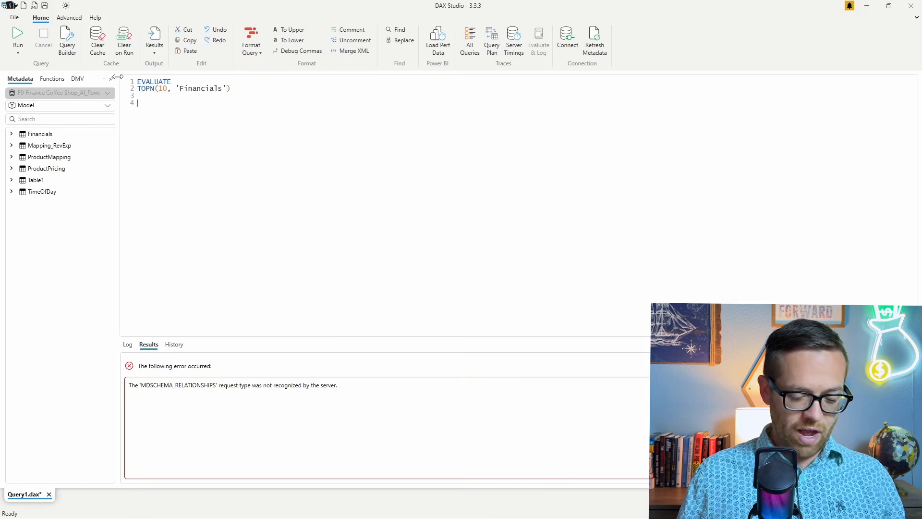
type("EVALUATE")
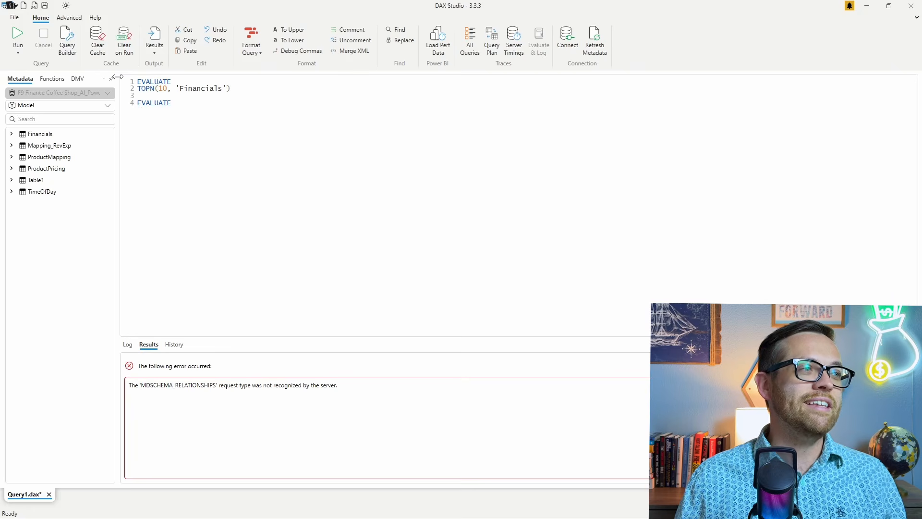
key("Return")
type("TOP")
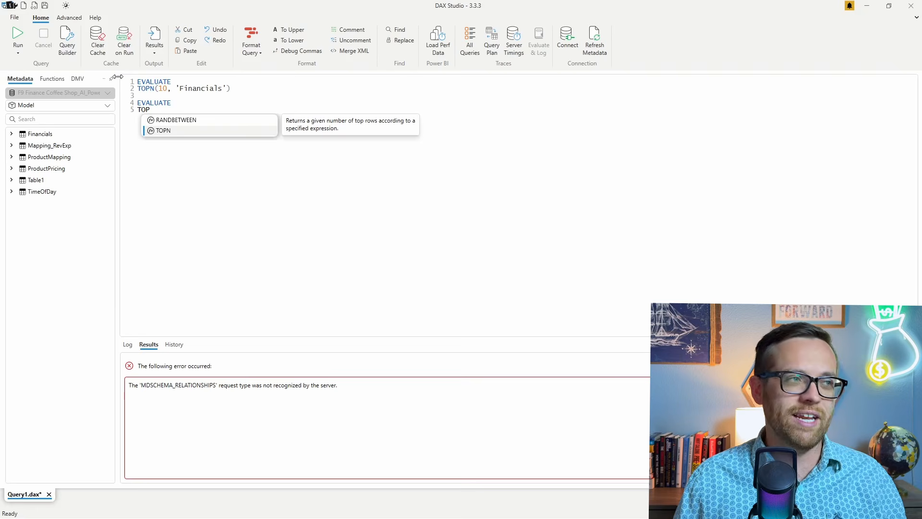
key("Tab")
type("(10")
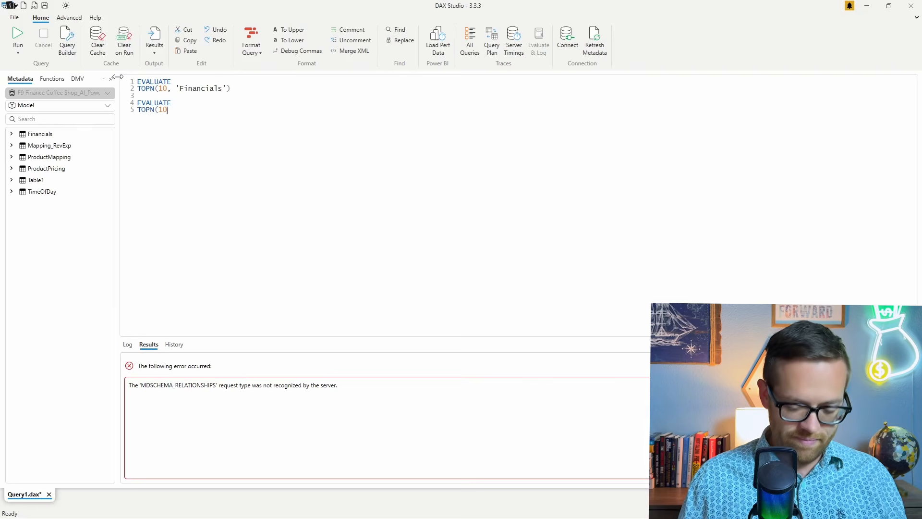
type(", 'Ta")
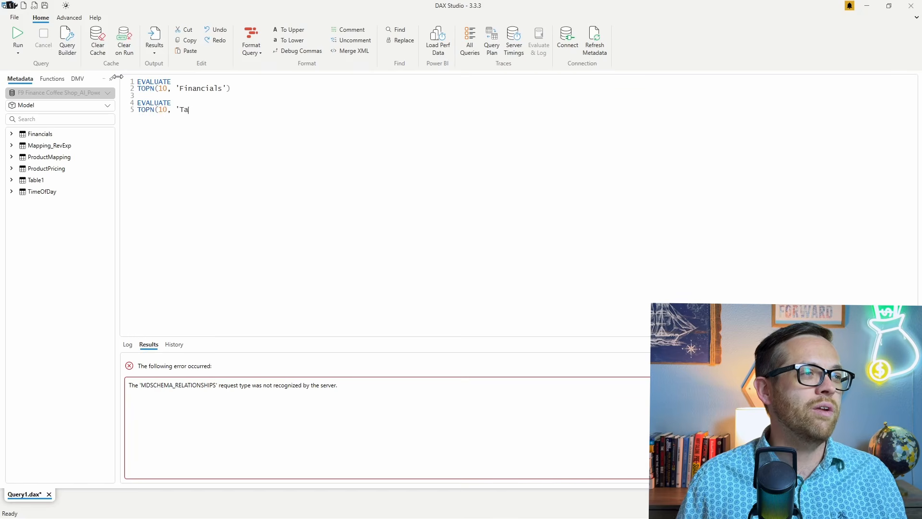
type("ble1')")
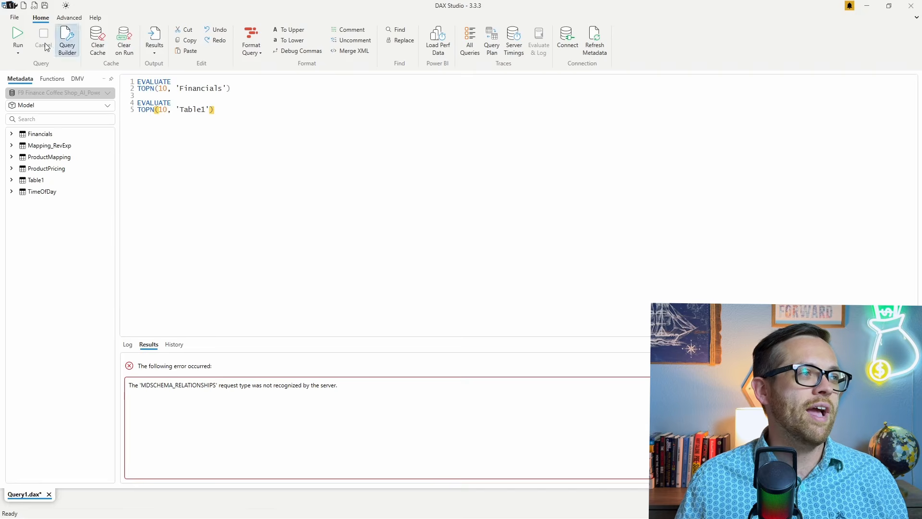
- Run both sample-row queries, save the results as Data.csv in the Power Pivot folder, and switch to File Explorer
left_click(23, 42)
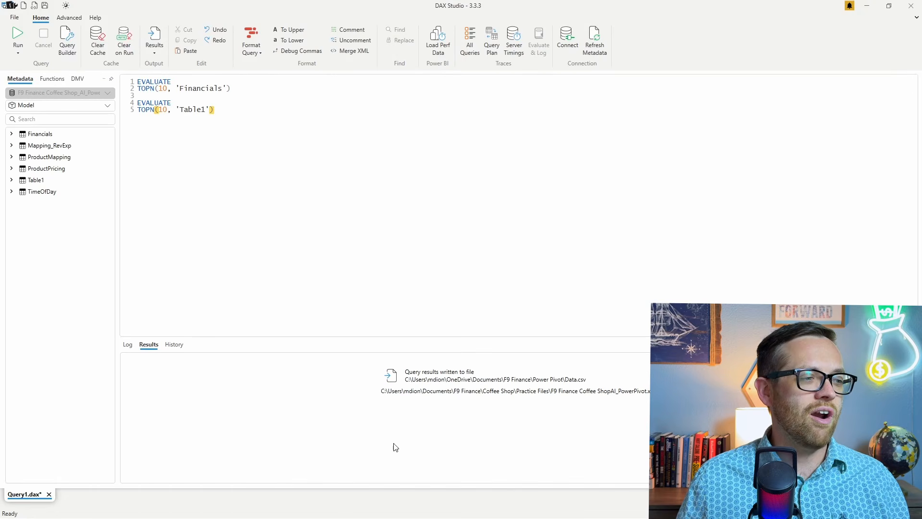
left_click(186, 507)
left_click_drag(259, 152, 312, 144)
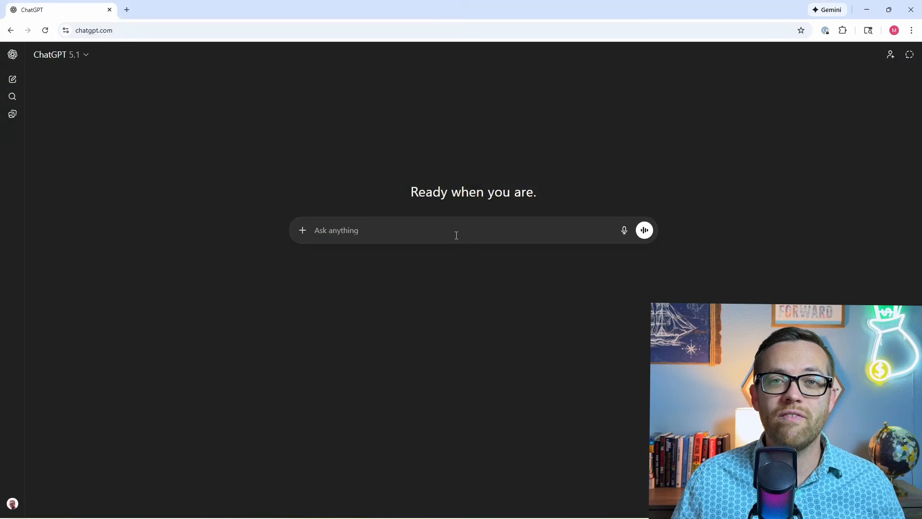
- In a new ChatGPT chat, attach the files Columns, Data, Data_2 and Measures from the Power Pivot folder
left_click(302, 230)
left_click(317, 252)
left_click_drag(124, 170, 104, 75)
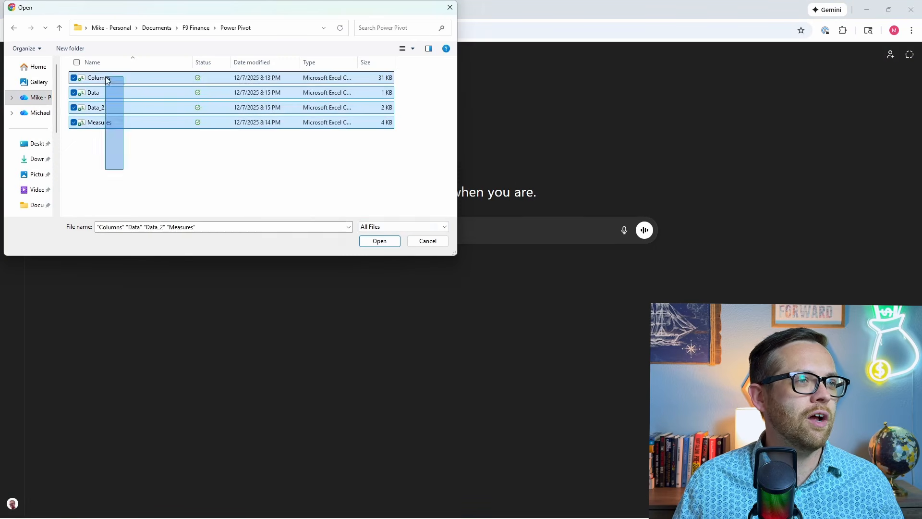
left_click(390, 241)
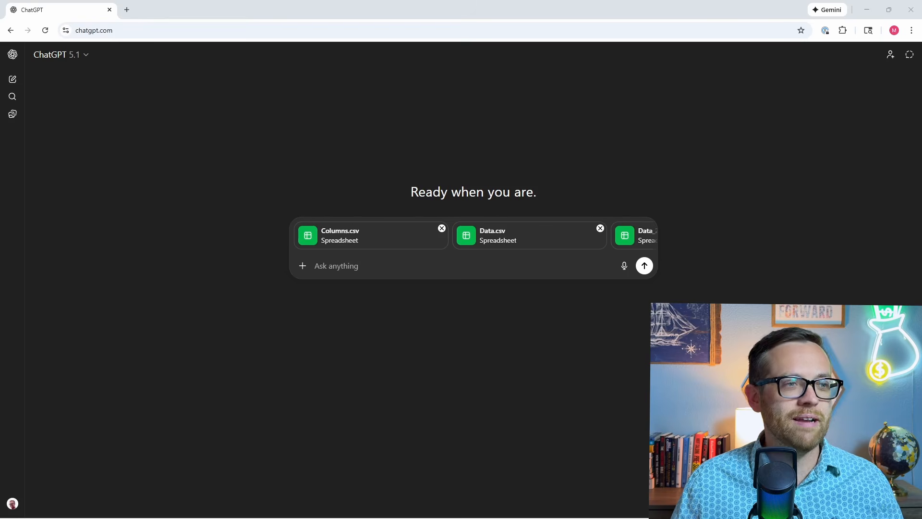
- Start the prompt with "Act as a senior FP&A data modeler for multi-location retail." followed by a blank line
left_click(347, 267)
type("Act as a senior FP&A data modeler for multi-location retail.")
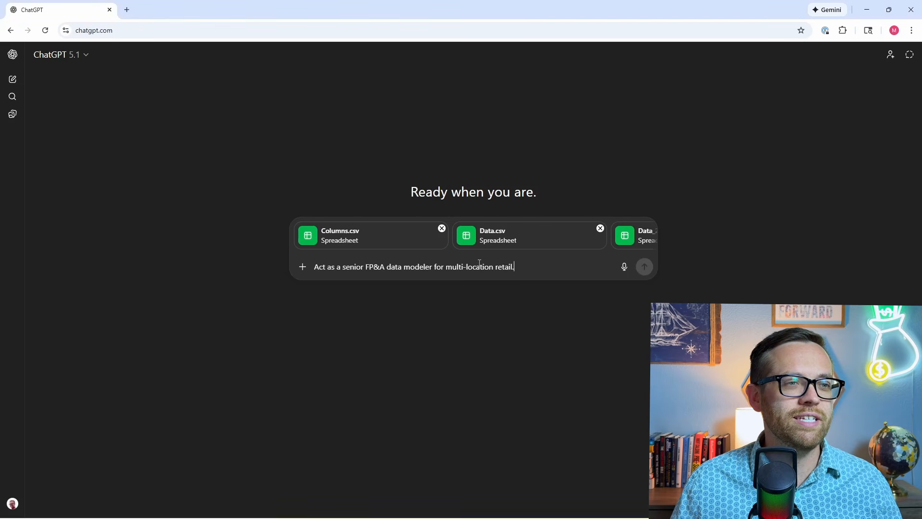
key("shift+Return")
key("shift+Return")
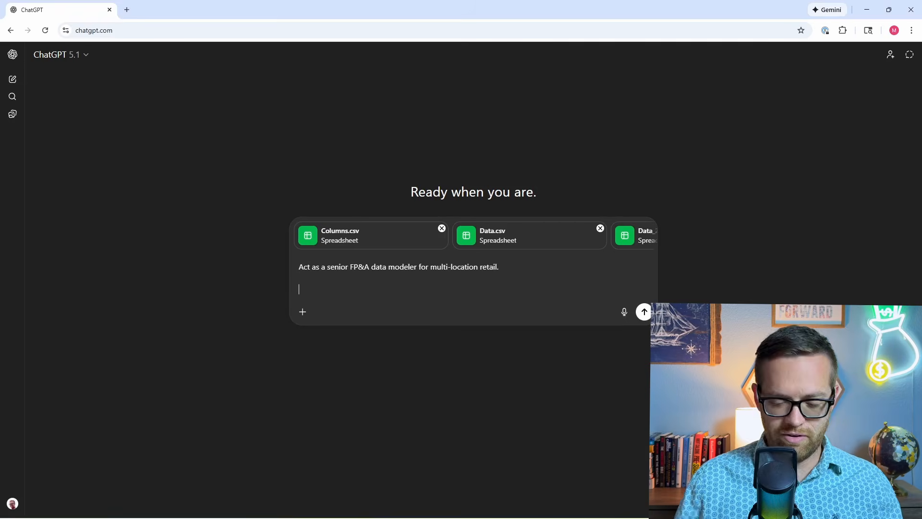
- Add the paragraph "I've uploaded 4 CSV files containing the meta data and data examples for my power pivot model." and a blank line
key("alt+Tab")
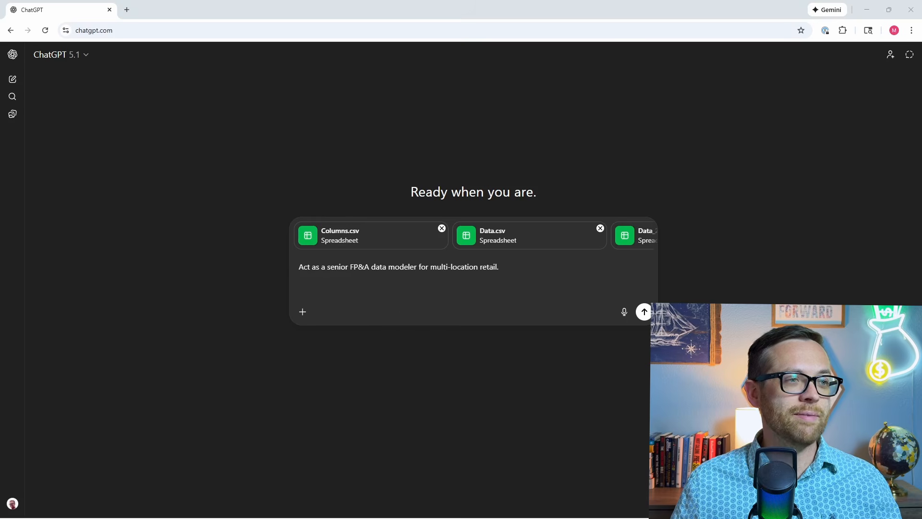
key("alt+Tab")
type("I've uploaded 4 CSV files containing the meta data and data examples for my power pivot model.")
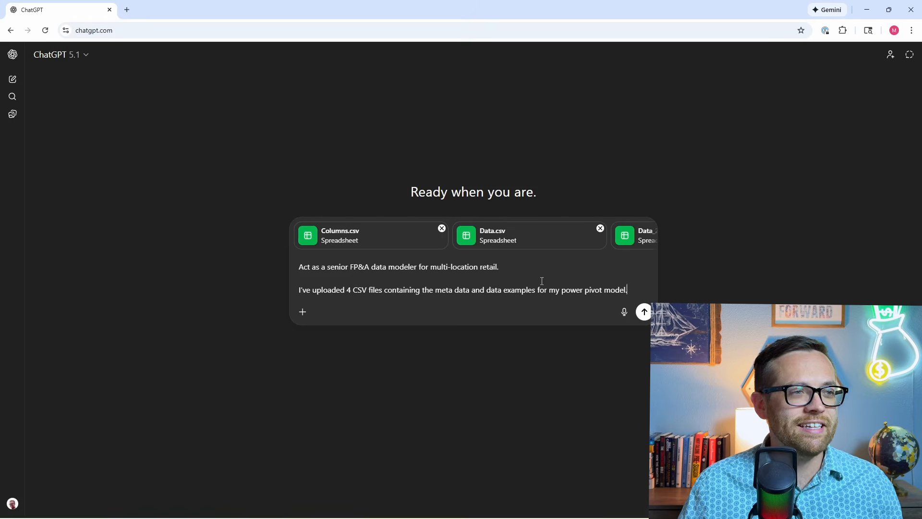
key("shift+Return")
key("shift+Return")
- Add the paragraph "This model is for a chain of coffee shops used for financial planning and analysis." and a blank line
key("alt+Tab")
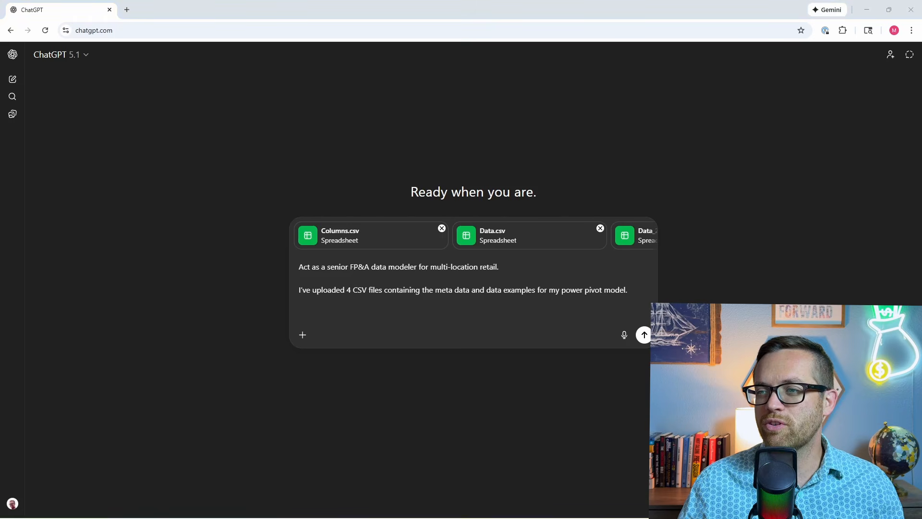
left_click(402, 309)
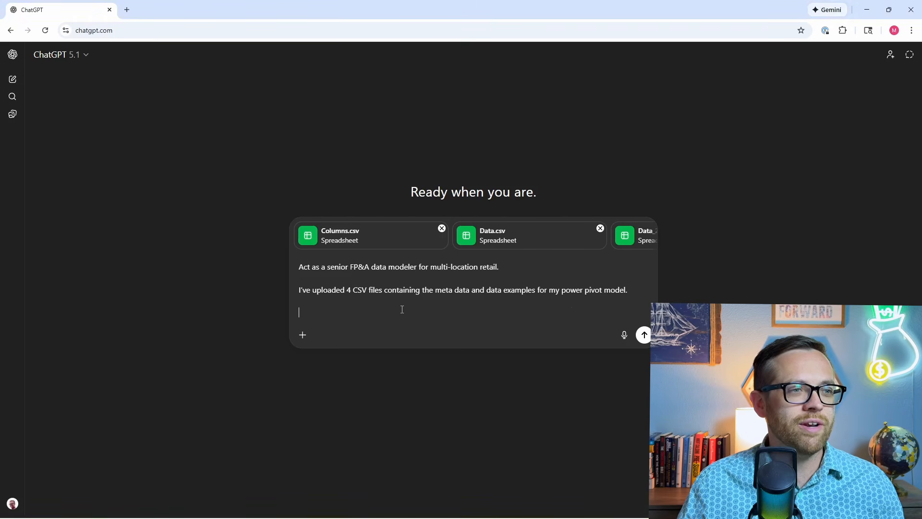
type("This model is for a chain of coffee shops used for financial planning and analysis.")
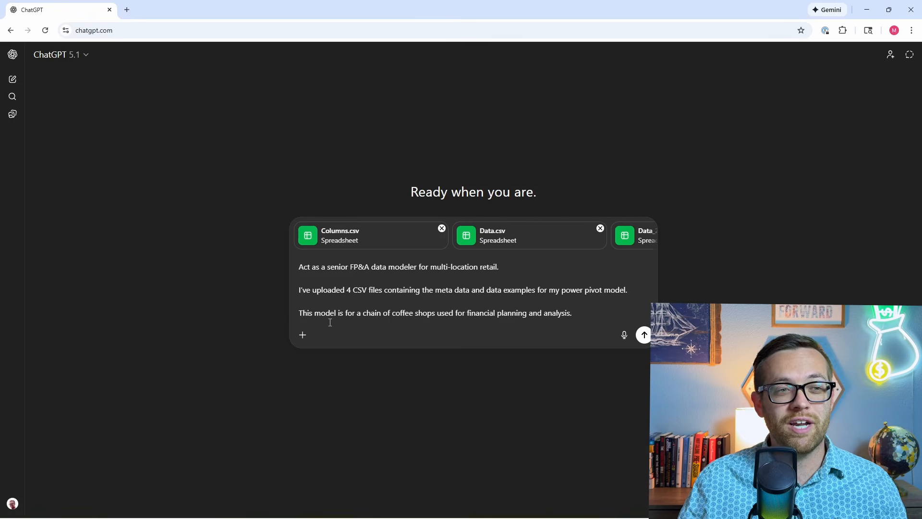
key("shift+Return")
key("shift+Return")
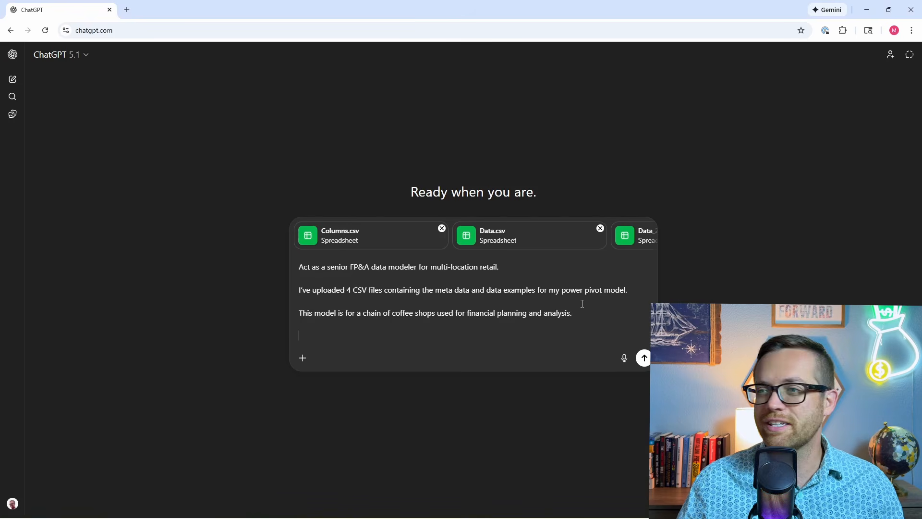
- Ask for the fact and dimension tables, plain-English relationships, a clean 'model summary' table and FP&A model improvements, and send the prompt
key("alt+Tab")
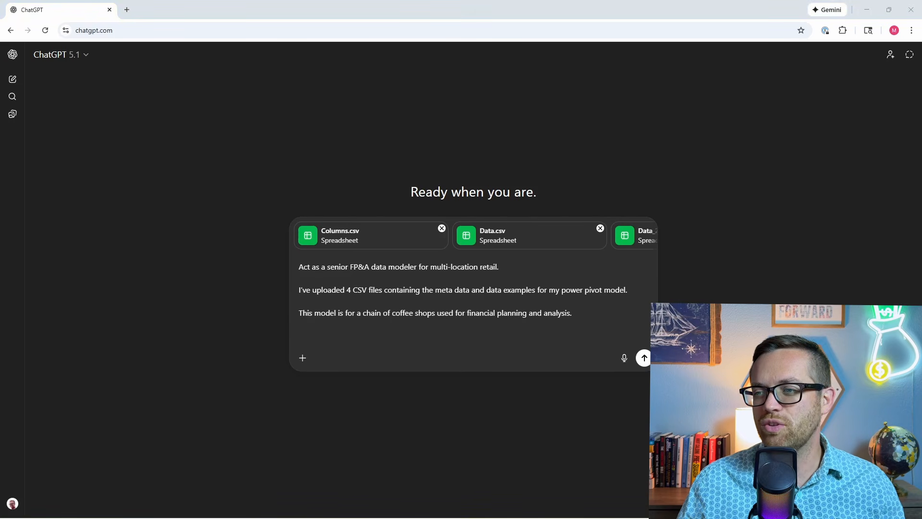
left_click(441, 340)
type("Please: 1. Identify which table(s) are fact tables and which are dimension tables. 2. Describe the relationships between tables in plain English. 3. Create a clean ‘model summary’ table with: Table Name, Grain (what one row represents), Role (Fact or Dimension), and 2–3 important columns with example values. Suggest any improvements to this model for FP&A (e.g., missing Version dimension, better handling of Actual vs Budget vs Forecast).\"")
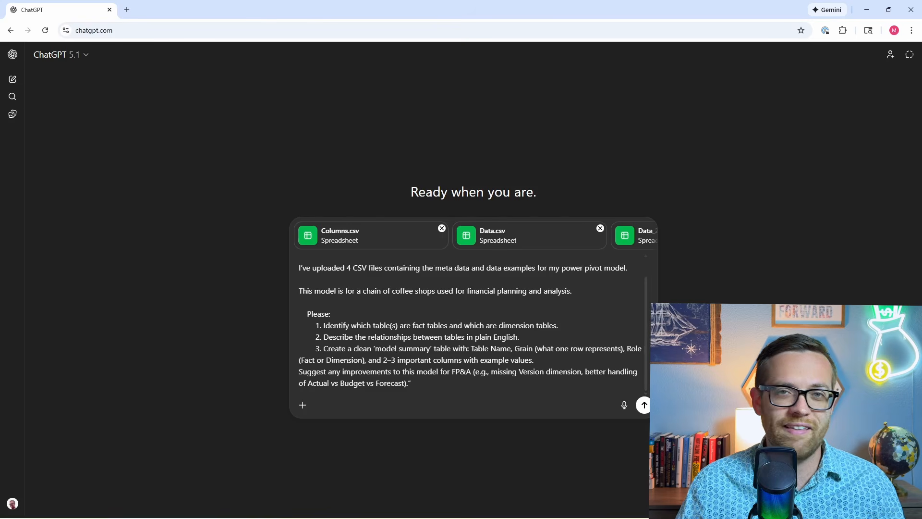
left_click(644, 406)
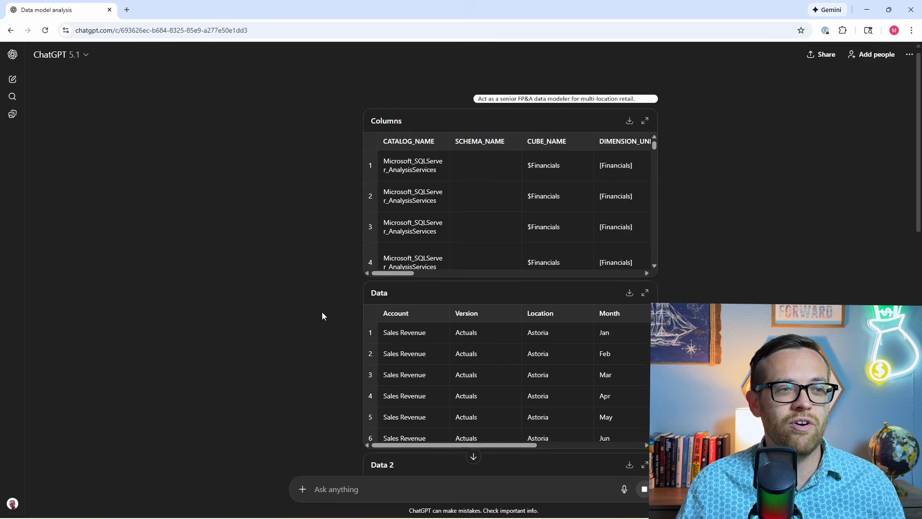
- Read through the reply's sections on fact and dimension tables, table relationships, the model summary and the recommended FP&A improvements
scroll(322, 312, "down", 4)
scroll(322, 316, "down", 5)
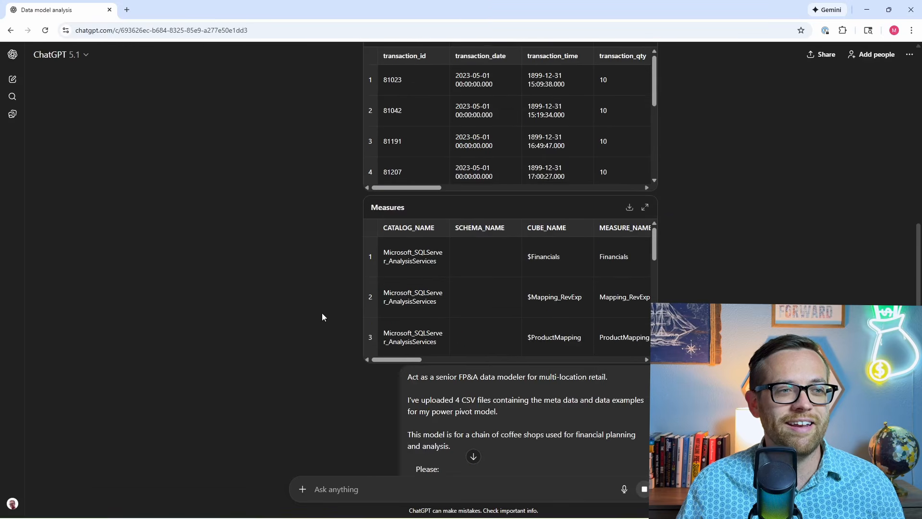
scroll(281, 226, "down", 3)
scroll(254, 251, "down", 1)
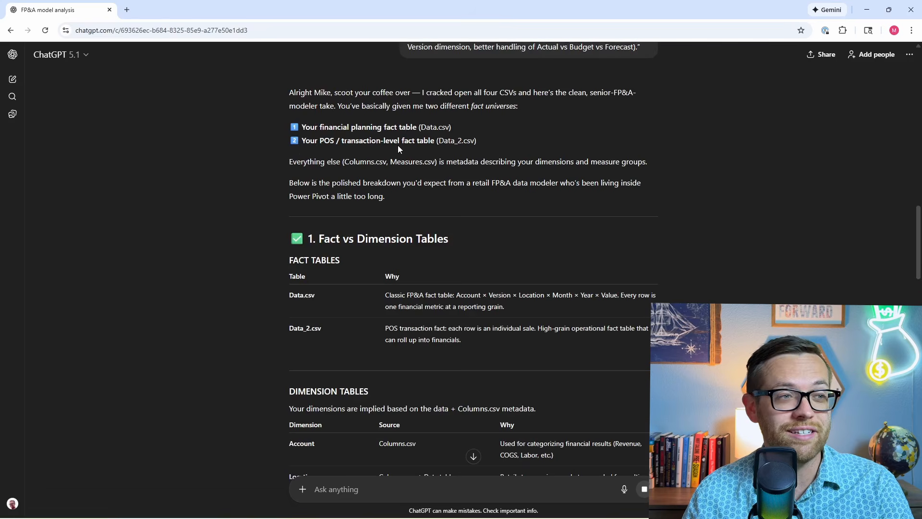
scroll(398, 145, "down", 1)
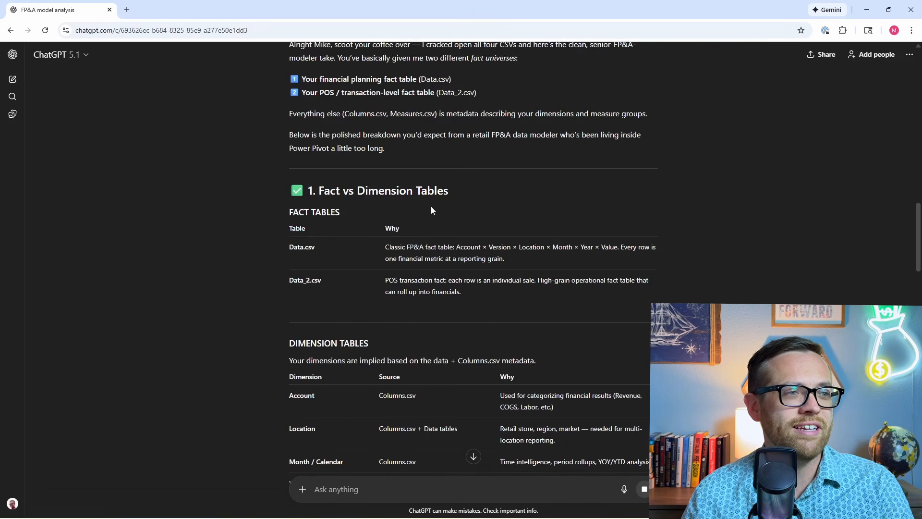
scroll(300, 298, "down", 3)
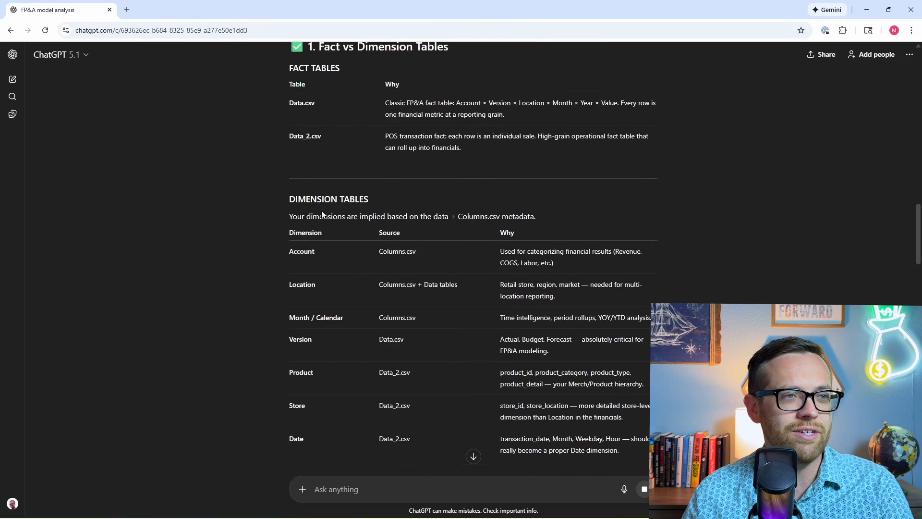
scroll(264, 247, "down", 5)
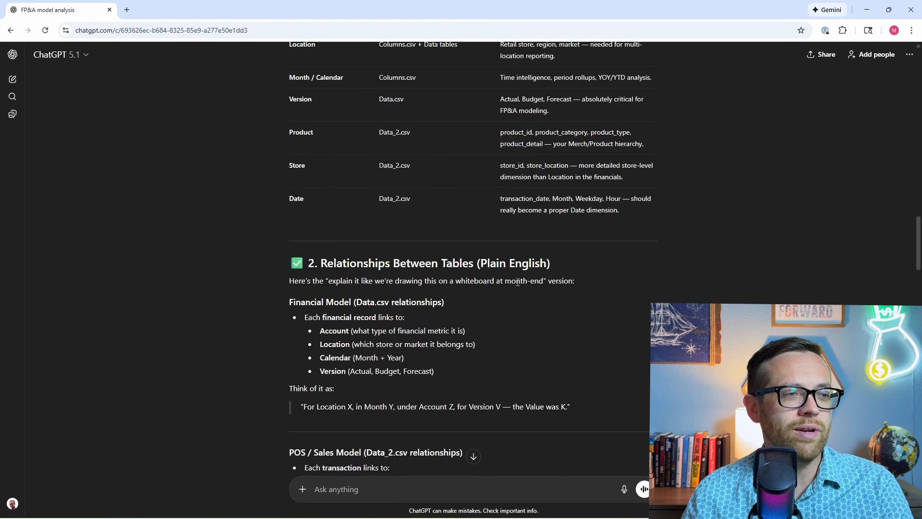
scroll(292, 295, "down", 10)
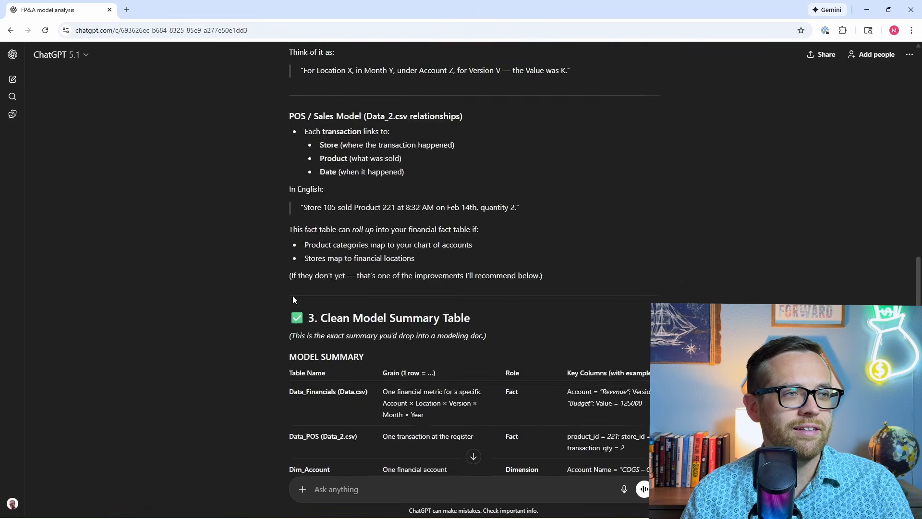
scroll(272, 300, "down", 8)
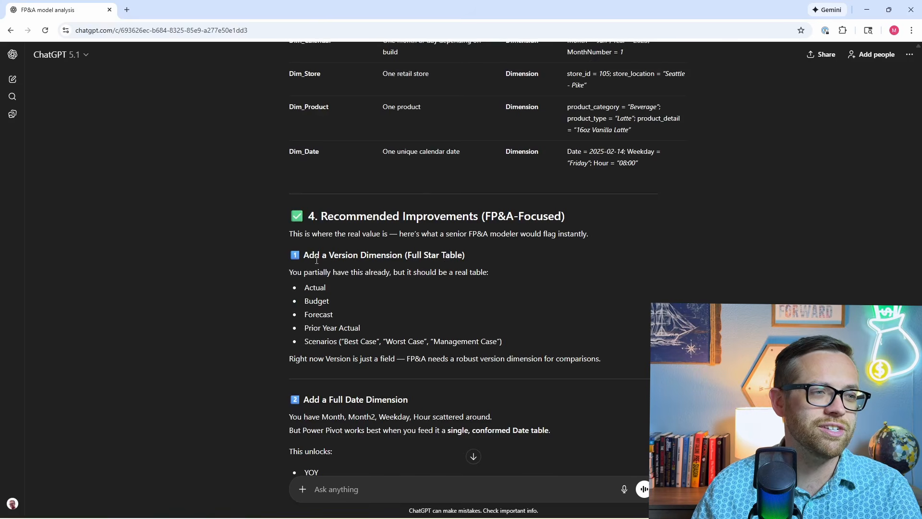
scroll(577, 222, "down", 4)
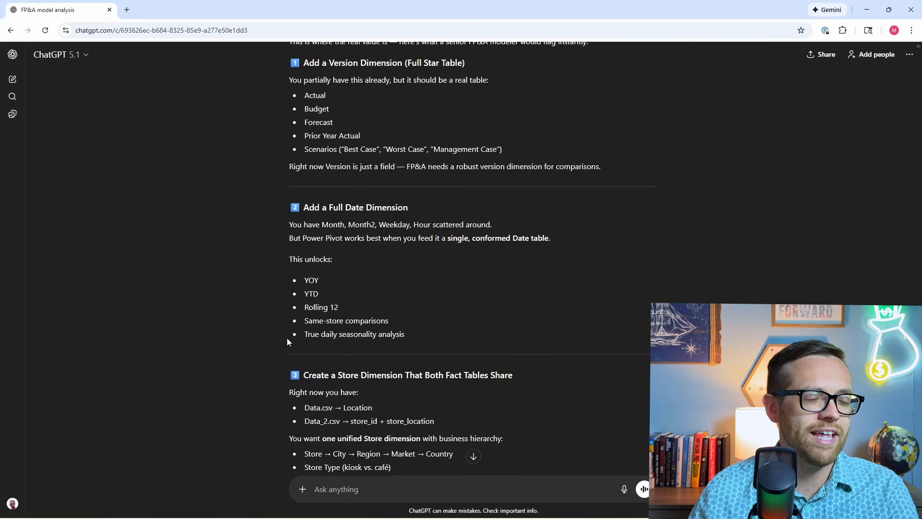
scroll(287, 339, "down", 4)
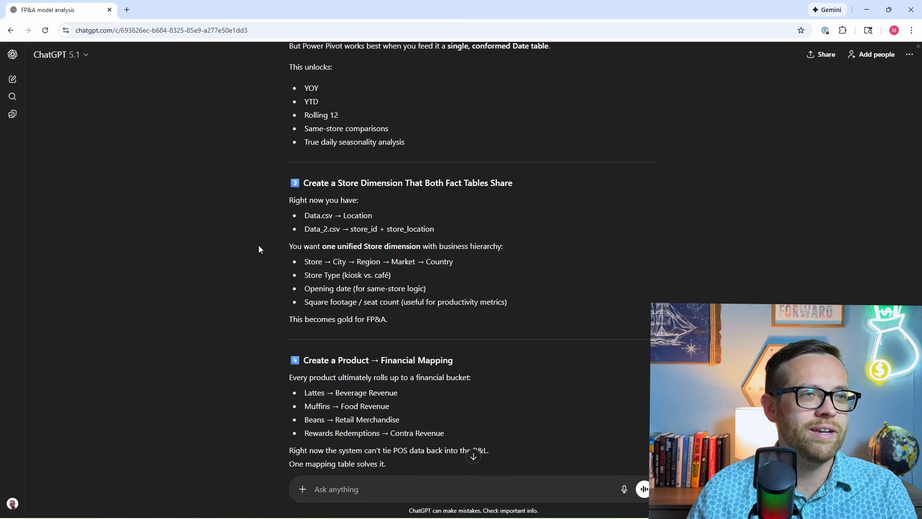
scroll(244, 221, "down", 5)
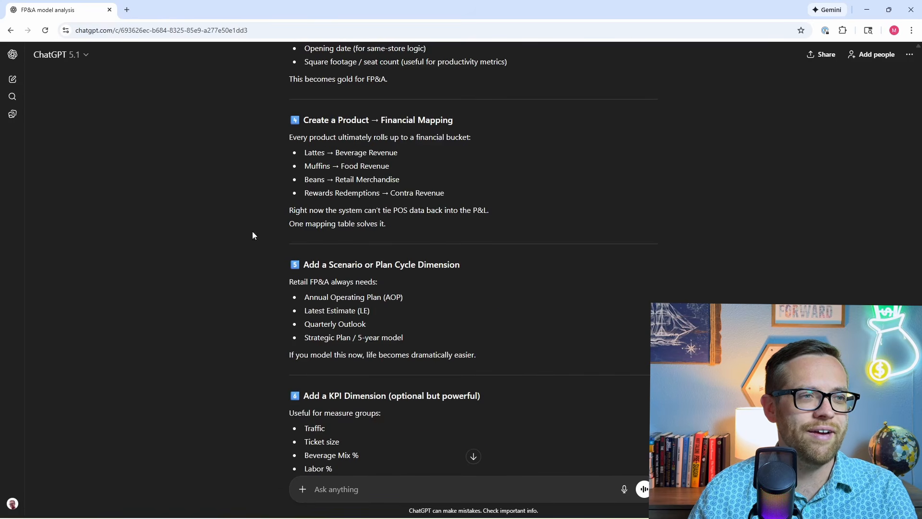
scroll(281, 357, "down", 5)
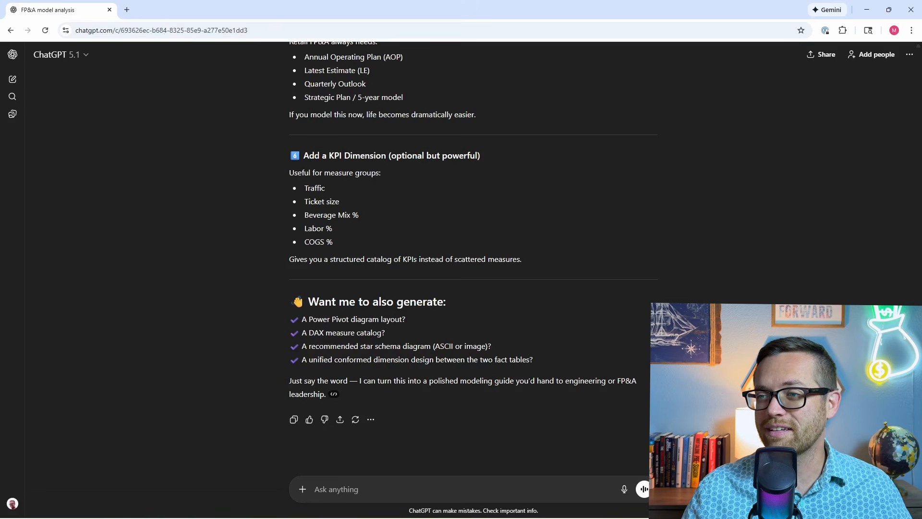
- Paste the data-architect follow-up on refining the model for profitability by store, month and account and calling out pitfalls, and remove the pasted image
key("alt+Tab")
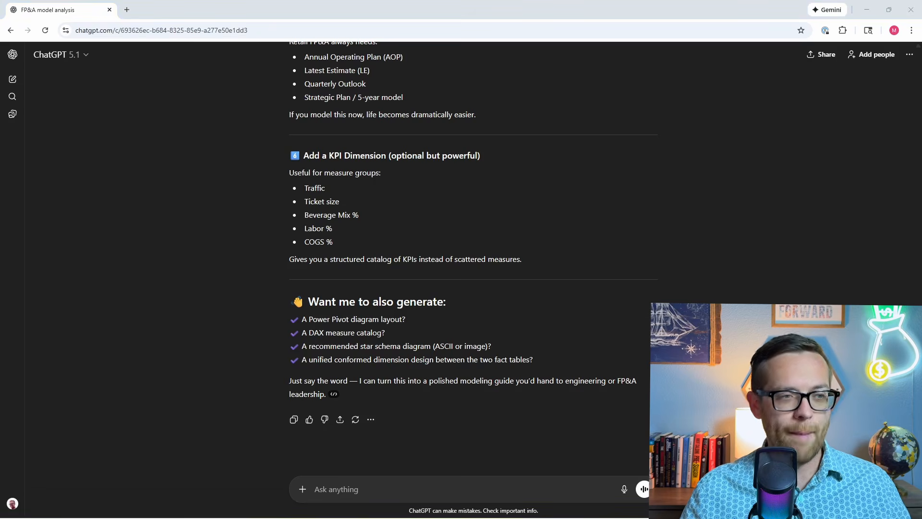
left_click(350, 482)
key("ctrl+v")
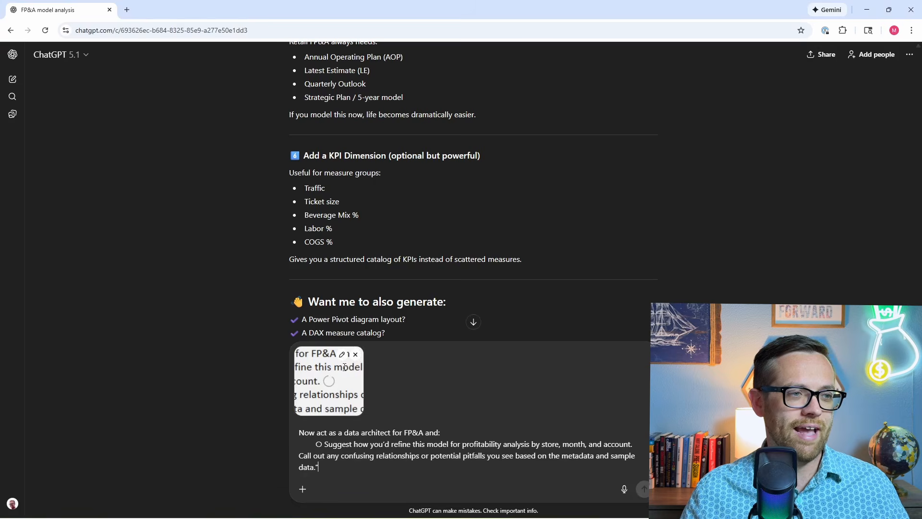
left_click(355, 358)
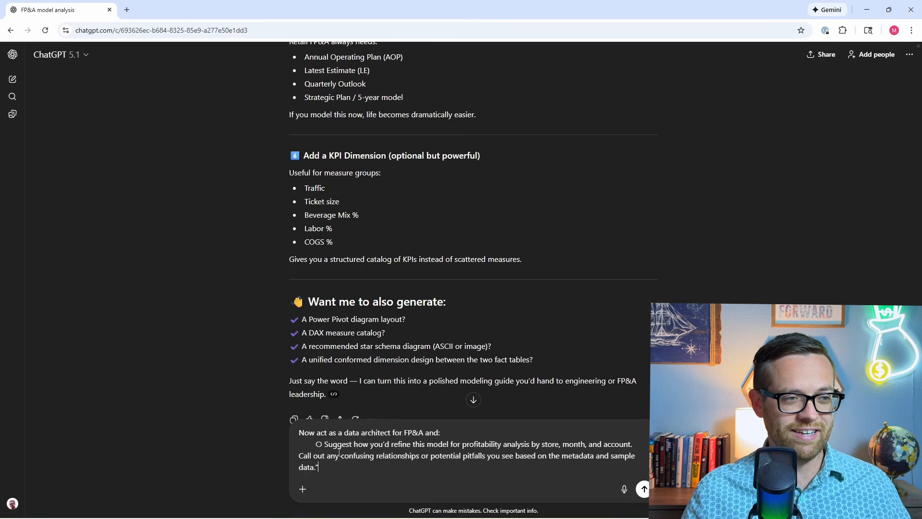
- Remove the stray "O" and indent before "Suggest" and the closing quotation mark after "data.", and send the follow-up prompt
left_click(325, 444)
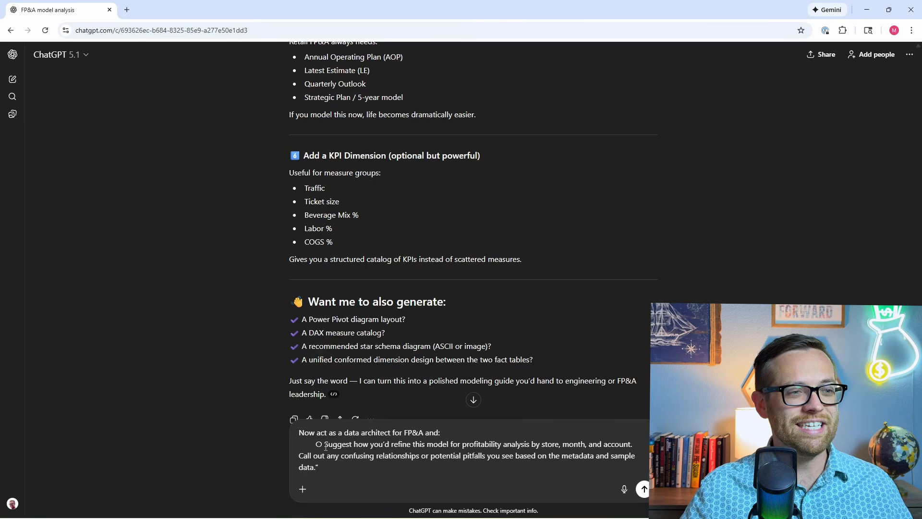
key("BackSpace")
key("BackSpace")
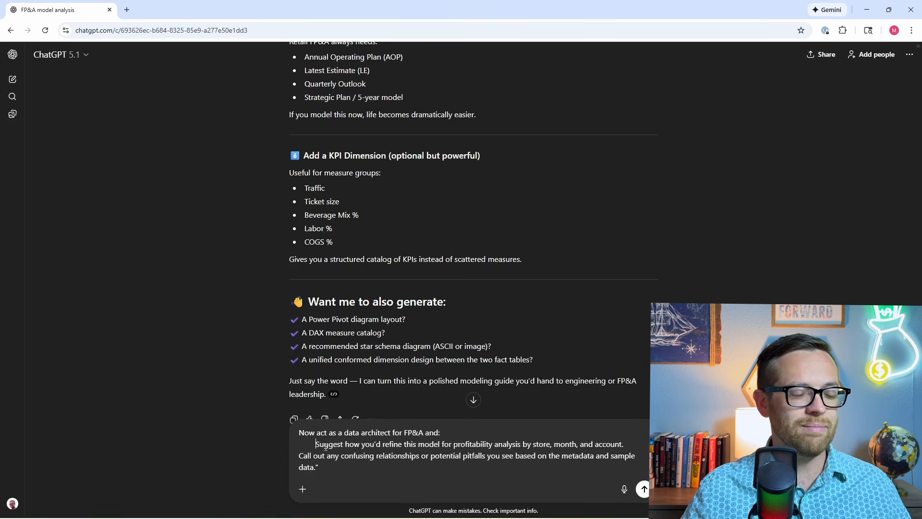
key("BackSpace")
key("BackSpace")
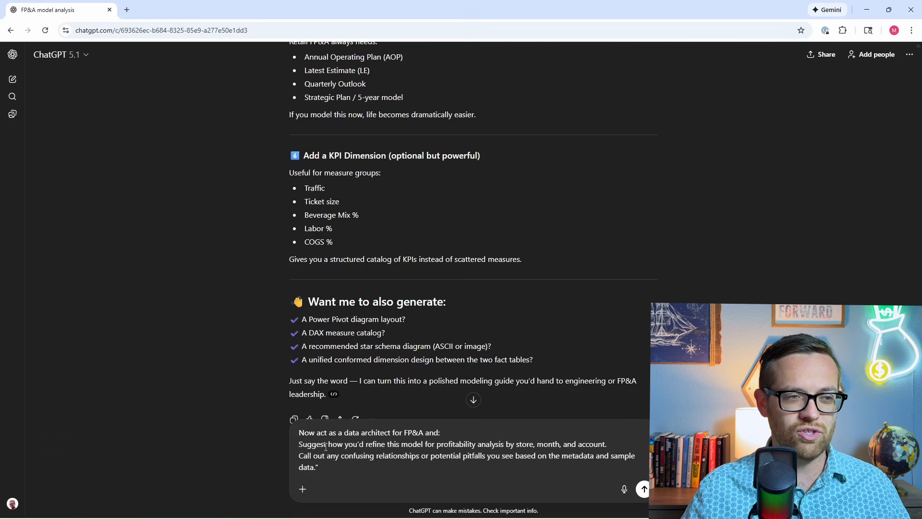
left_click(327, 469)
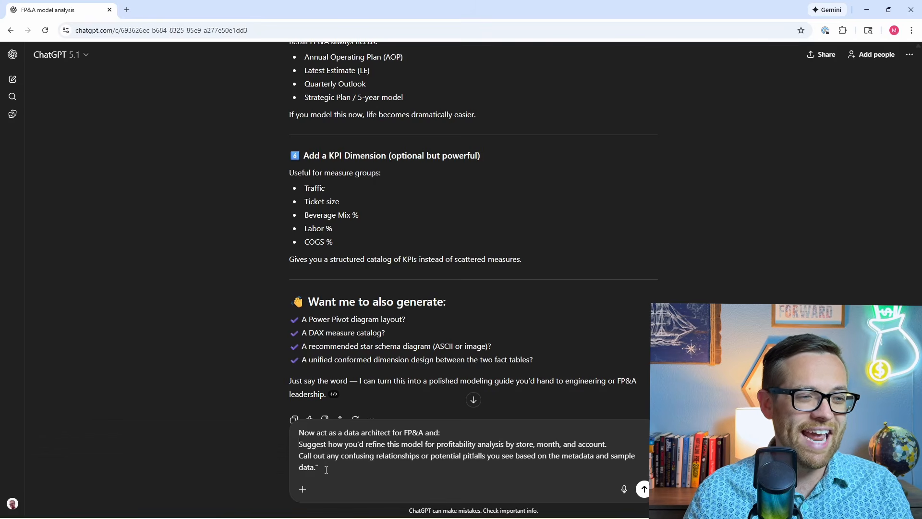
key("BackSpace")
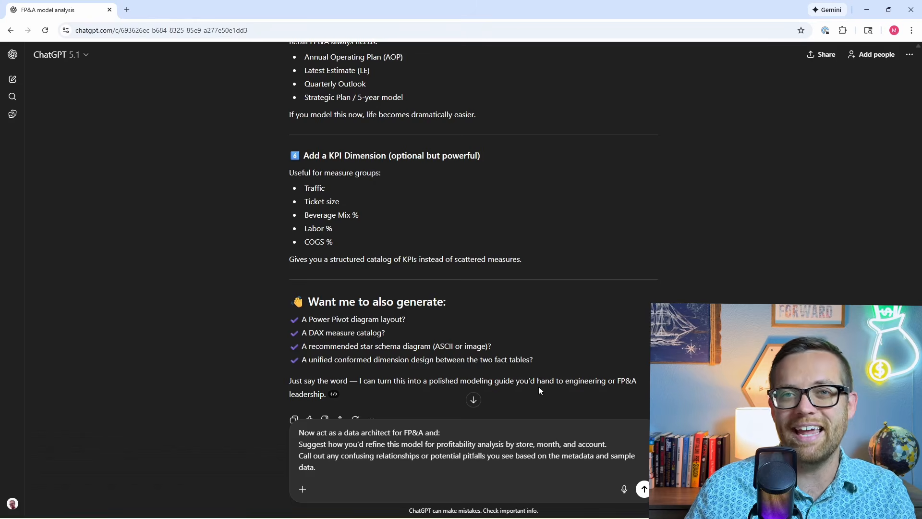
left_click(643, 489)
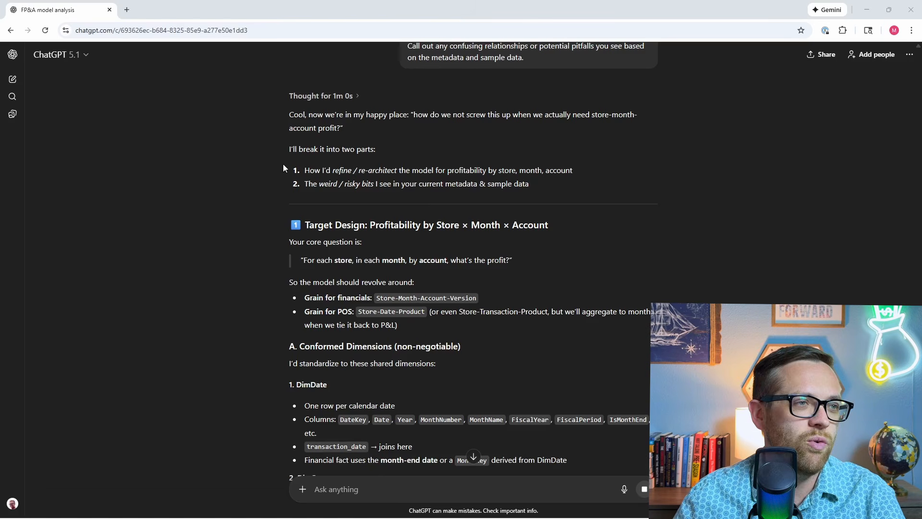
- Examine the second reply's target design for profitability, its conformed dimensions, fact tables and mapping tables
scroll(269, 169, "down", 2)
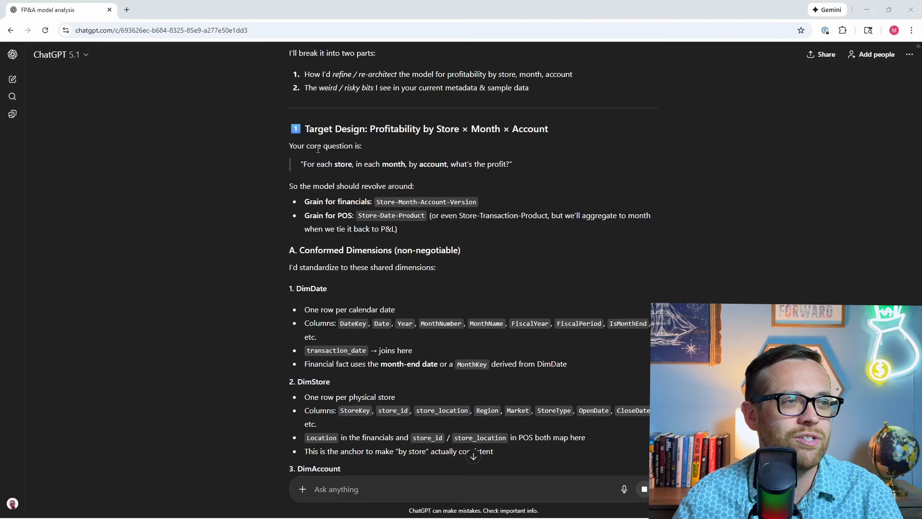
scroll(303, 161, "down", 3)
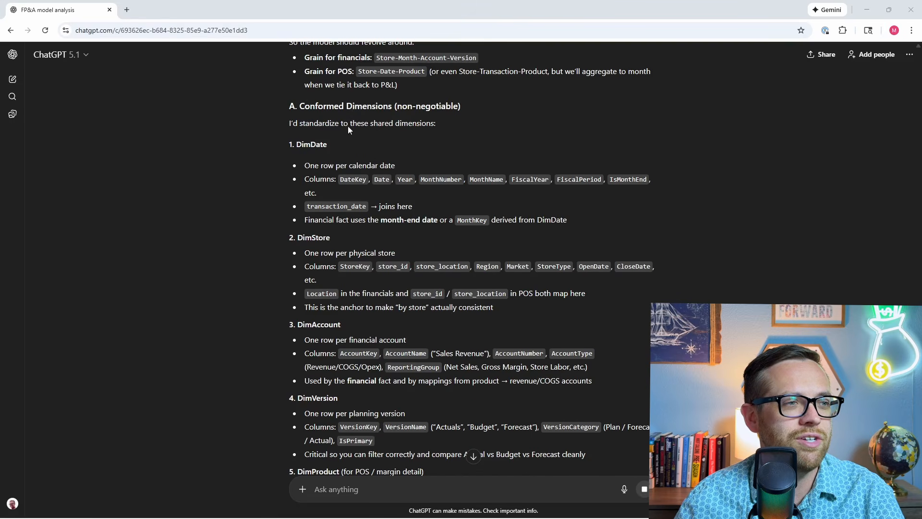
scroll(349, 130, "down", 8)
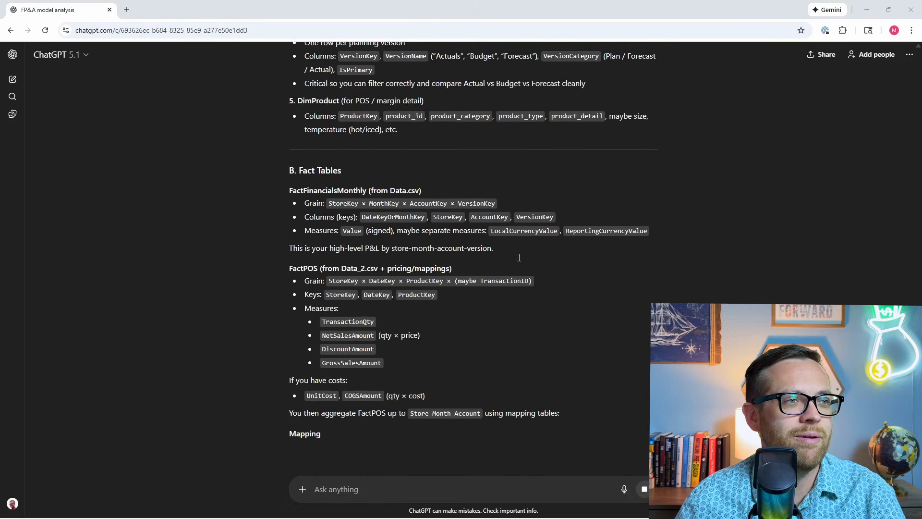
scroll(231, 344, "down", 1)
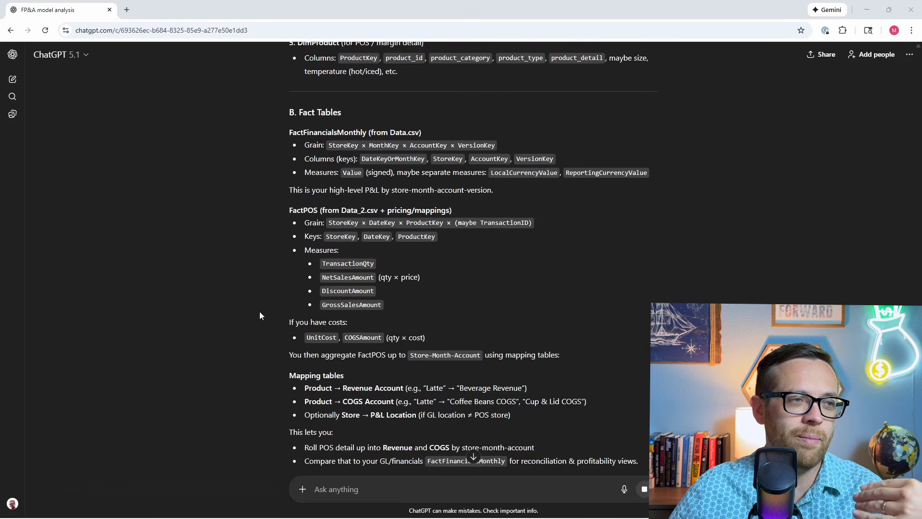
- Read through the reply's mapping tables, refinement steps, confusing relationships and pitfalls, and the closing TL;DR
scroll(260, 316, "down", 4)
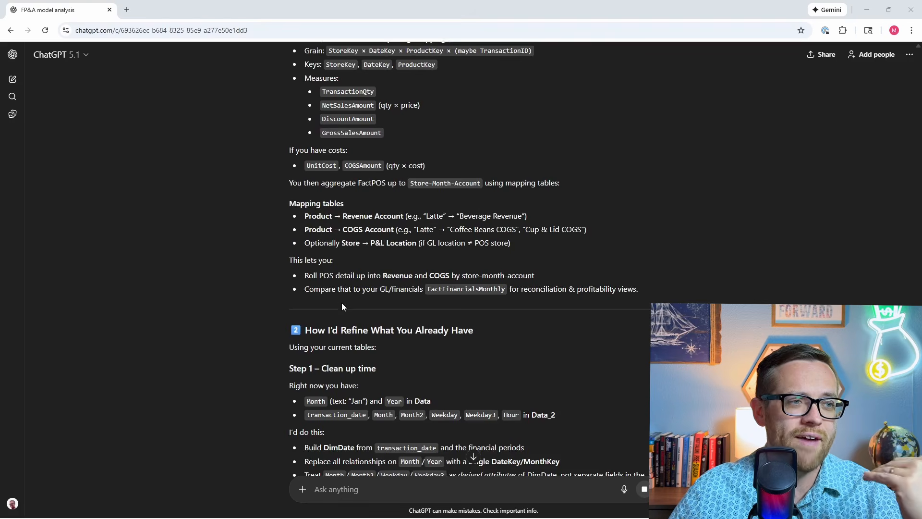
scroll(341, 303, "down", 4)
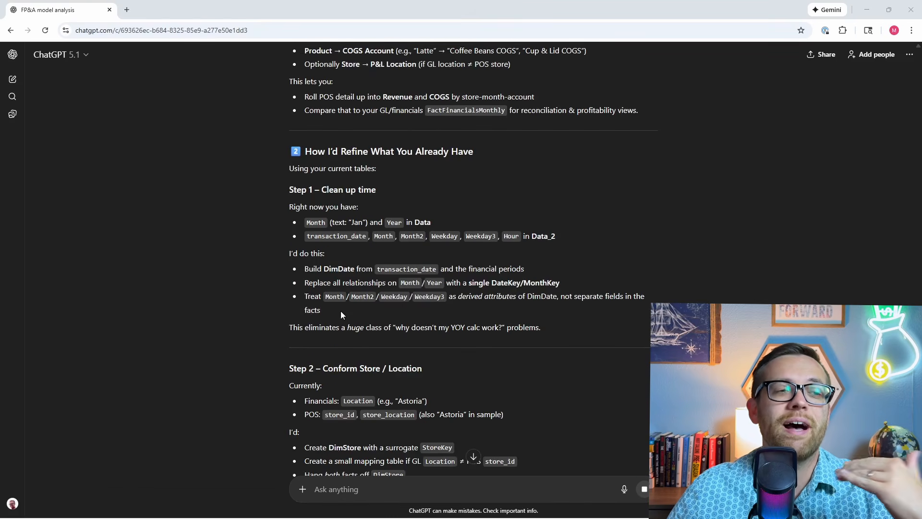
scroll(339, 308, "down", 1)
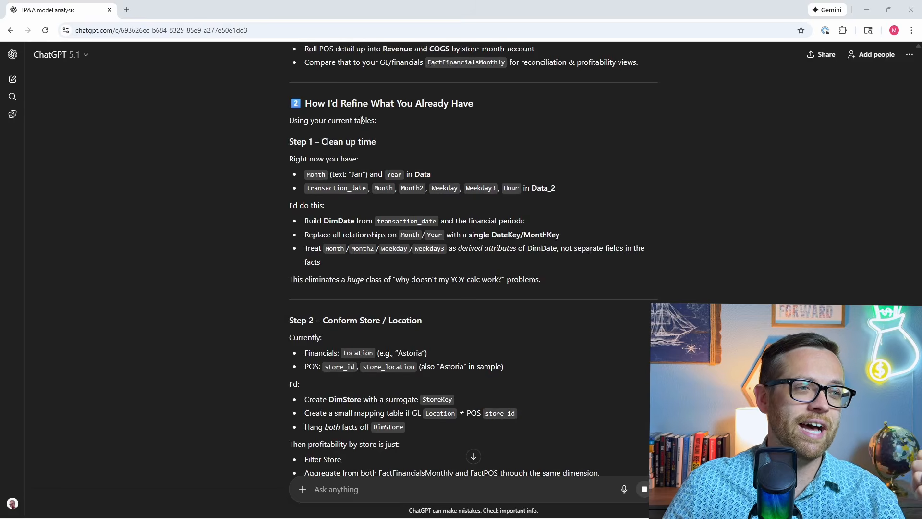
scroll(357, 120, "down", 5)
scroll(358, 120, "down", 6)
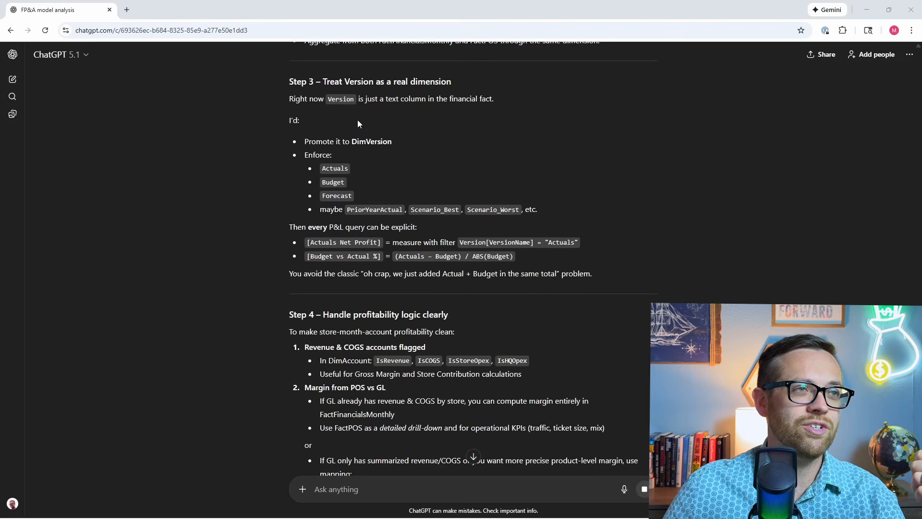
scroll(357, 123, "down", 6)
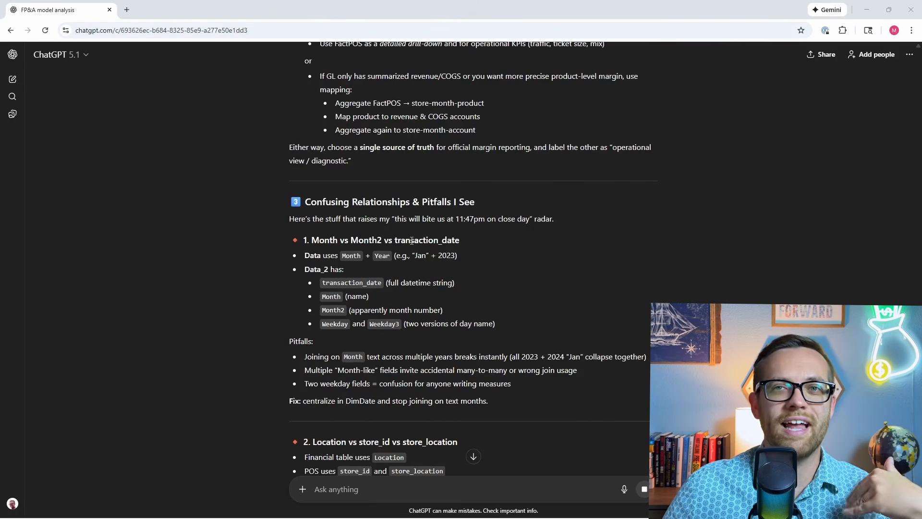
scroll(411, 240, "down", 3)
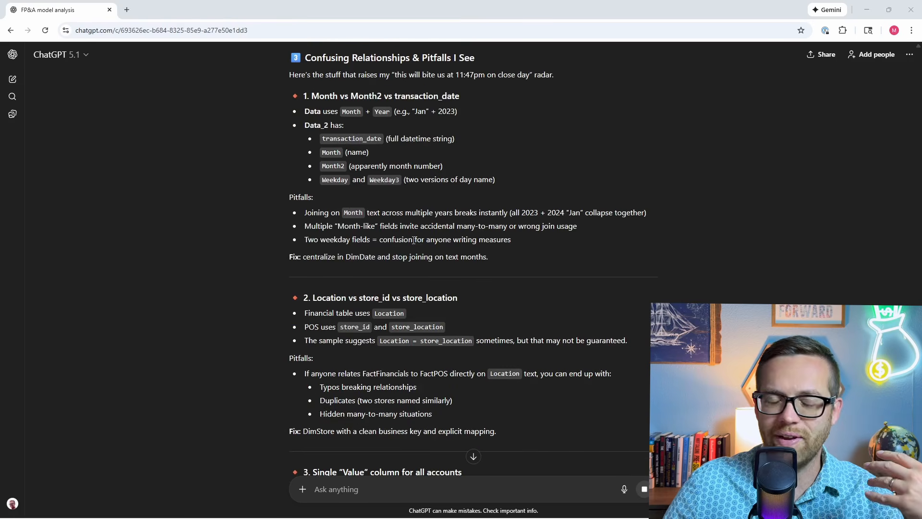
scroll(223, 171, "down", 2)
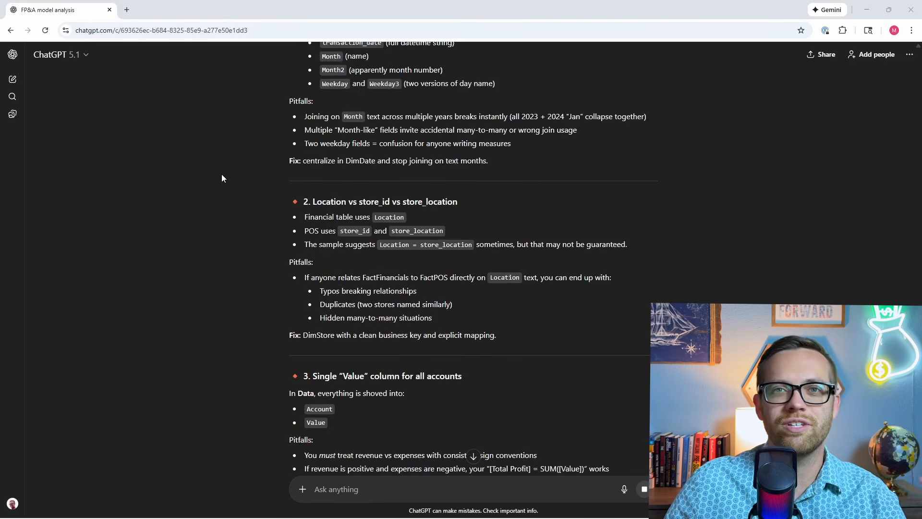
scroll(224, 183, "down", 5)
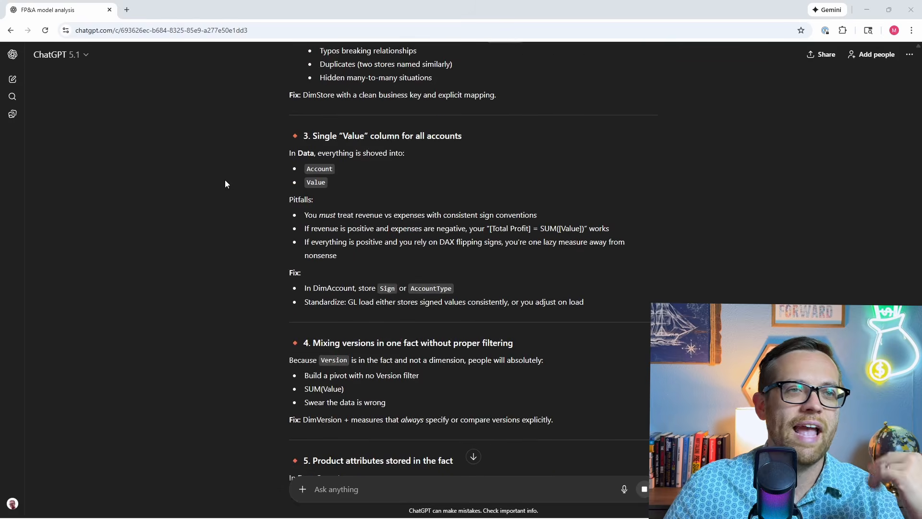
scroll(225, 183, "down", 3)
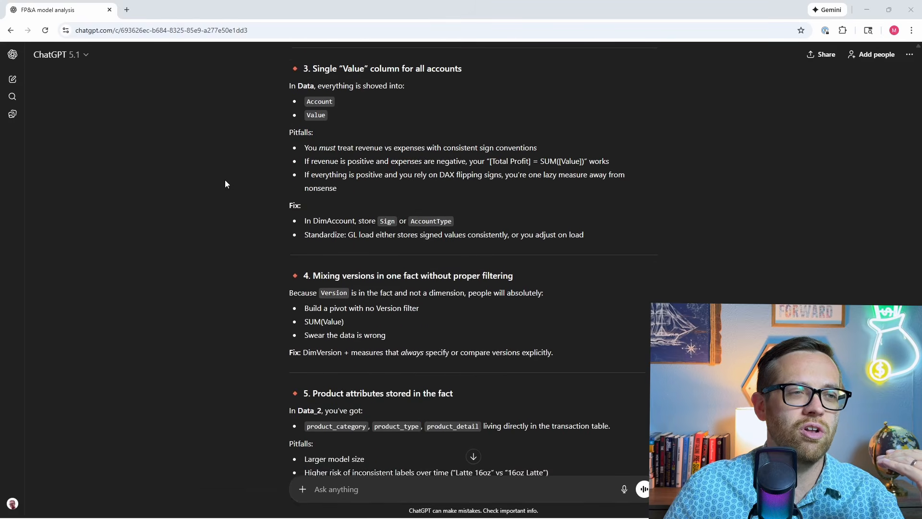
scroll(226, 181, "down", 1)
scroll(225, 184, "down", 4)
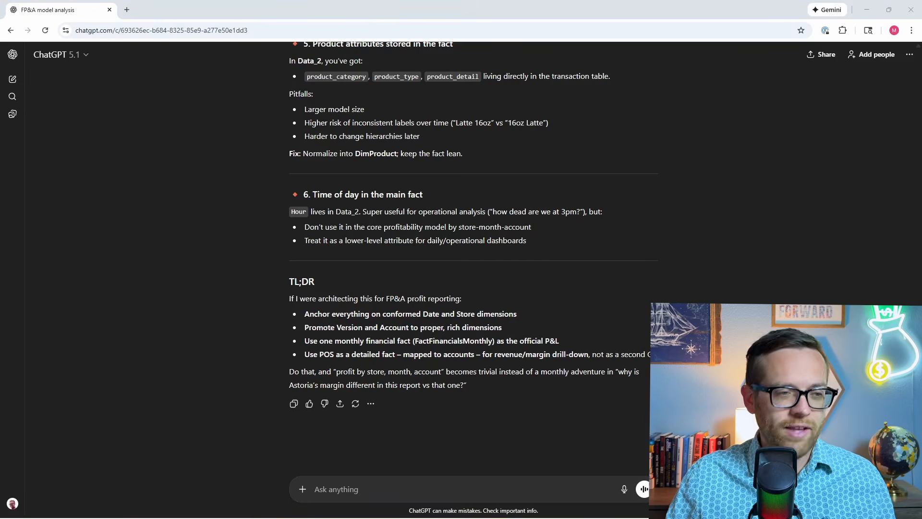
- Paste the prompt requesting Total Revenue, Total Expense, Profitability and Profitability % DAX measures plus PivotTable sanity checks, without the pasted image, and send it
key("ctrl+v")
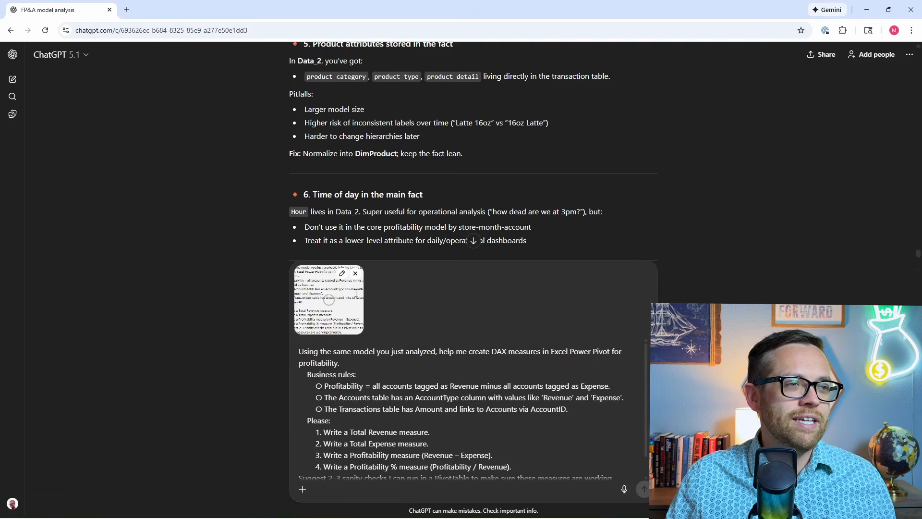
scroll(353, 381, "down", 3)
scroll(353, 381, "up", 1)
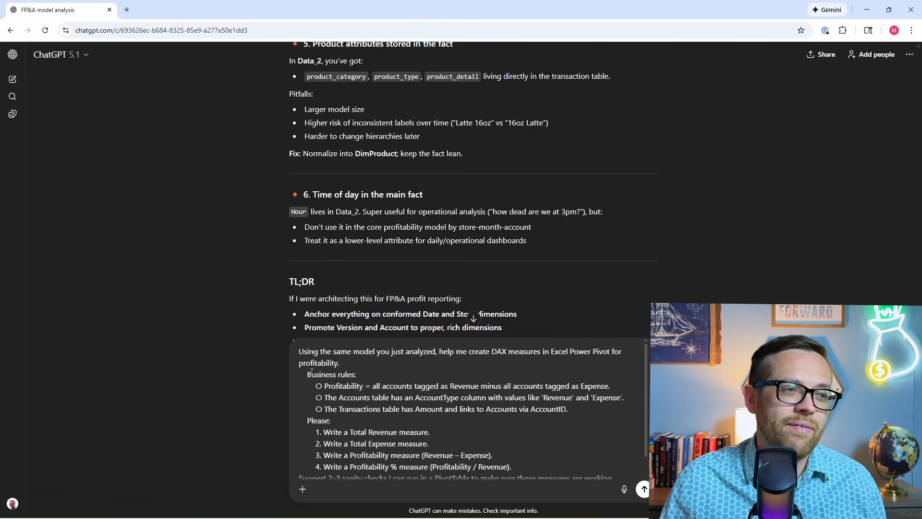
left_click_drag(307, 374, 585, 411)
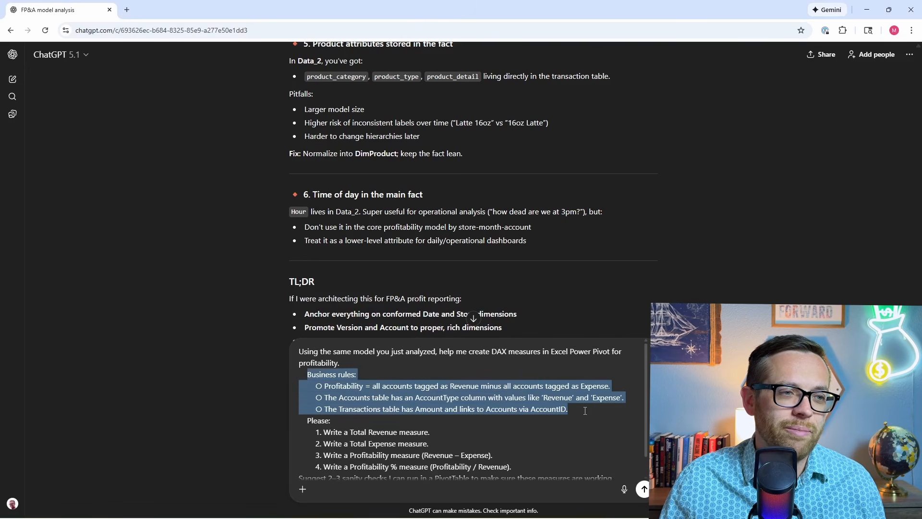
scroll(408, 425, "down", 1)
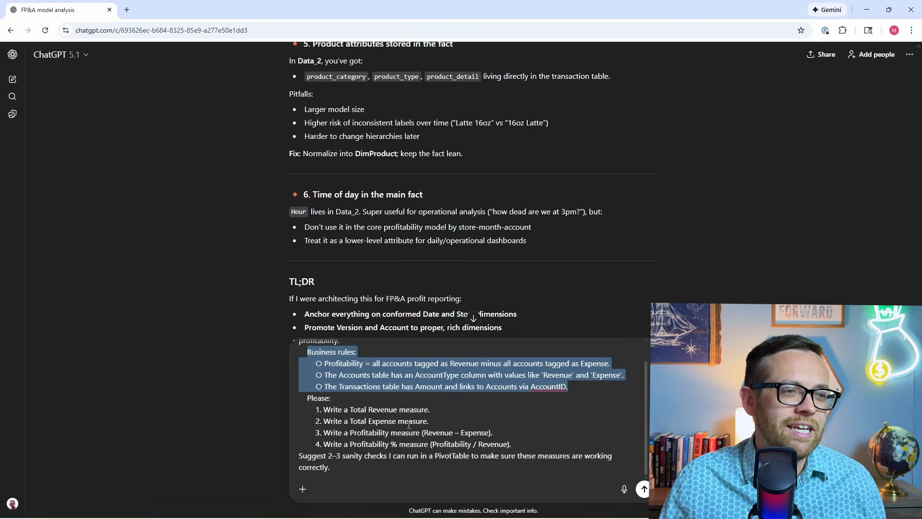
left_click(340, 412)
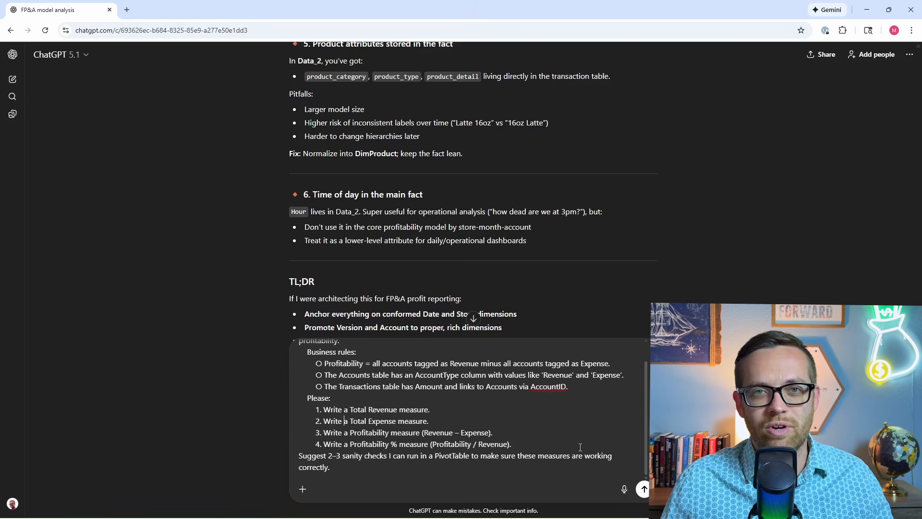
key("Return")
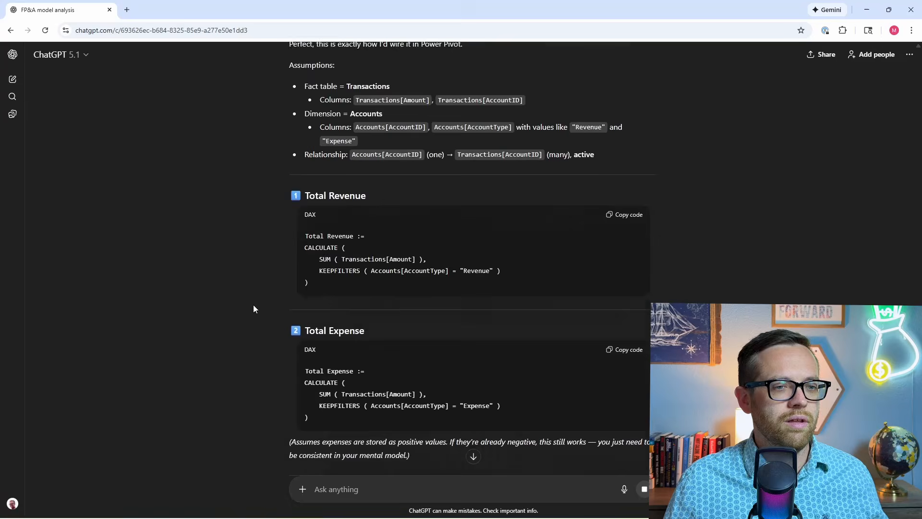
- Review the reply's assumptions, its four DAX measures and the suggested PivotTable sanity checks
scroll(253, 308, "up", 2)
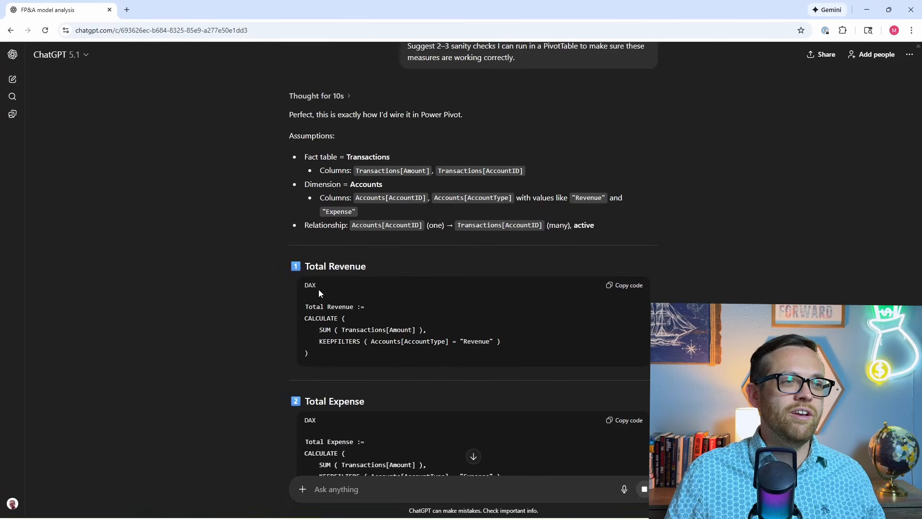
scroll(327, 267, "down", 3)
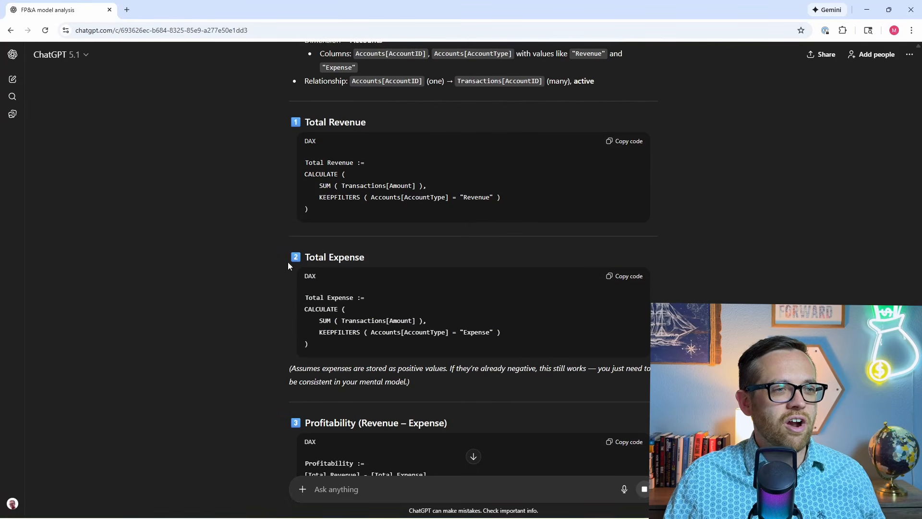
scroll(438, 365, "down", 2)
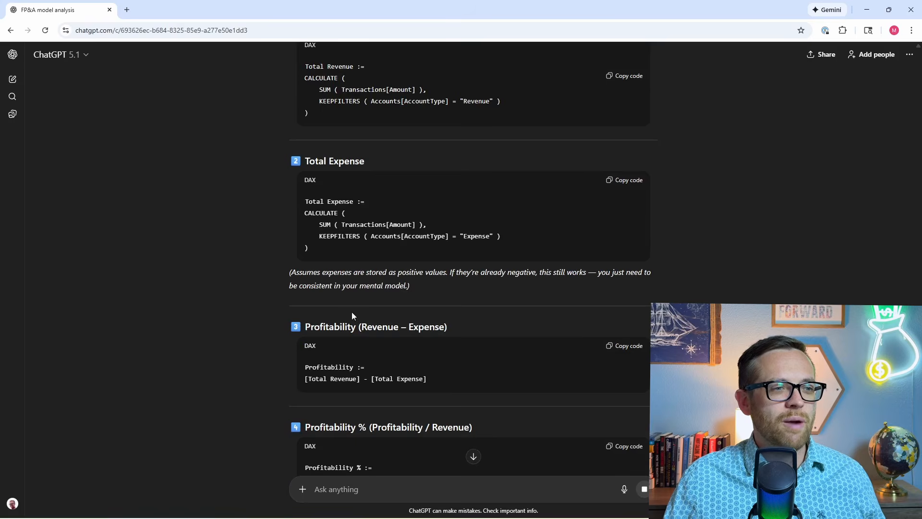
scroll(319, 389, "down", 3)
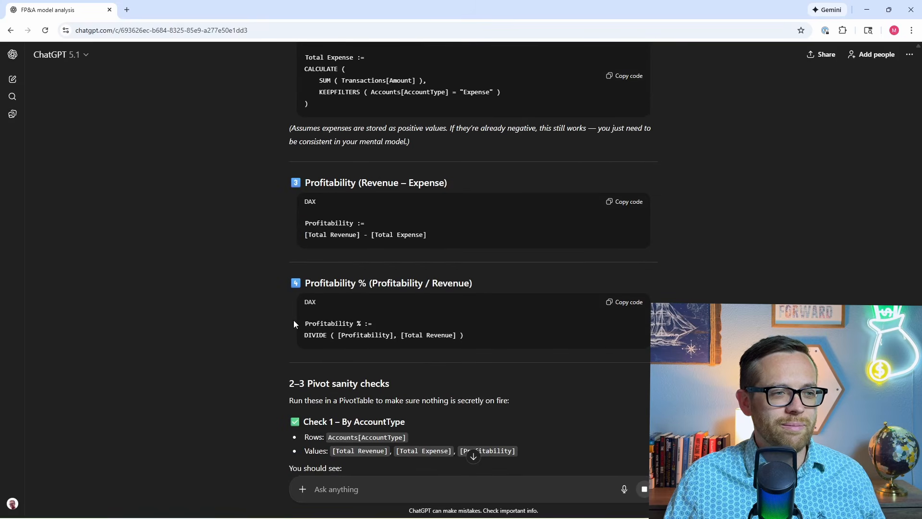
scroll(407, 287, "down", 3)
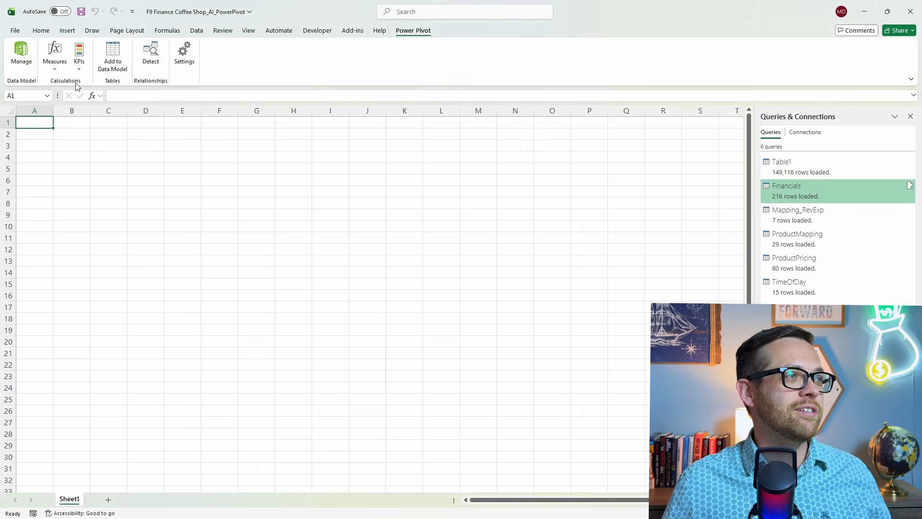
- In the Excel workbook, start a new Power Pivot measure on the Financials table and name it Total Revenue
left_click(55, 53)
left_click(67, 82)
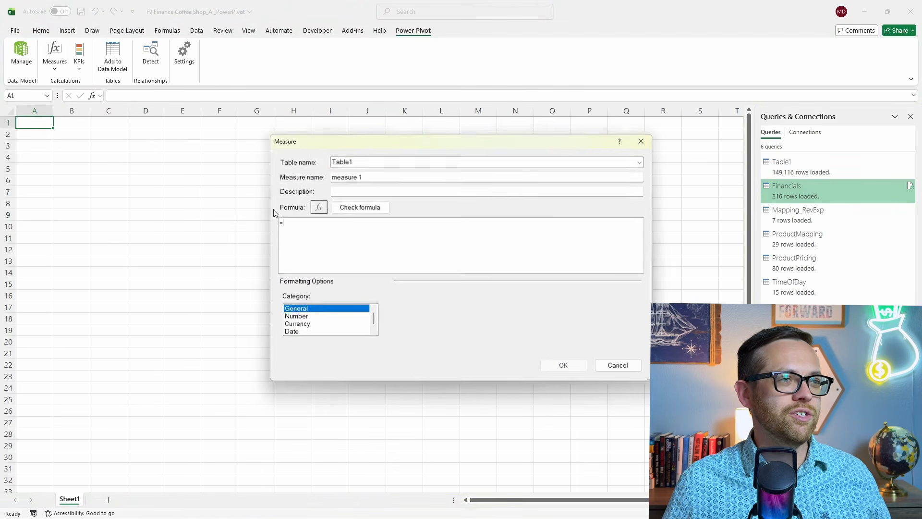
double_click(377, 163)
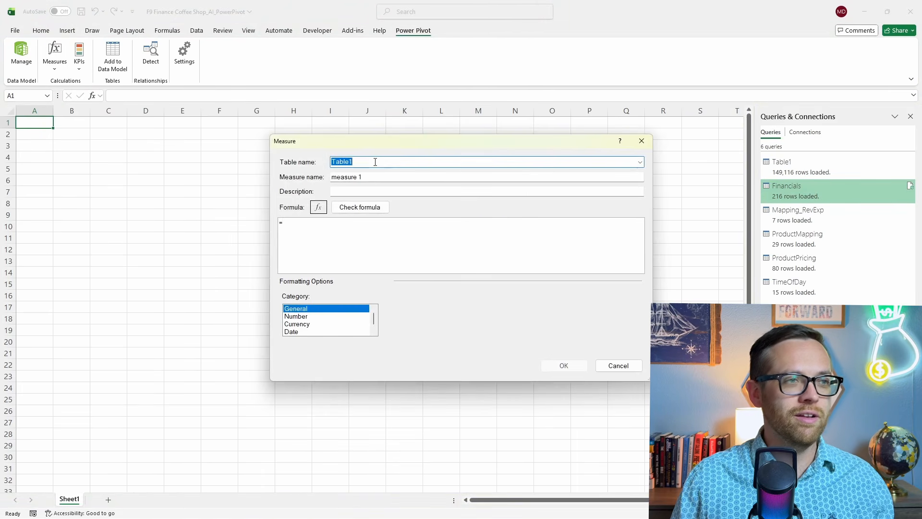
type("Financials")
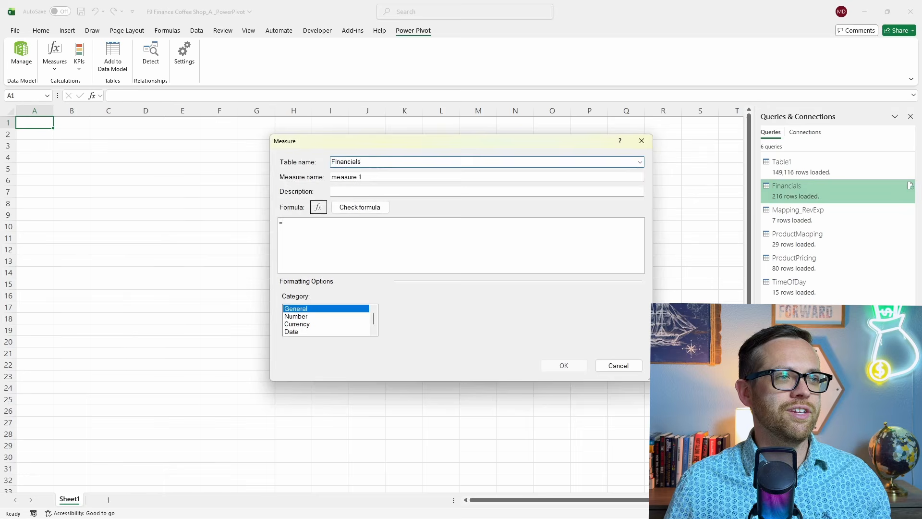
left_click(376, 175)
key("ctrl+a")
type("Total R")
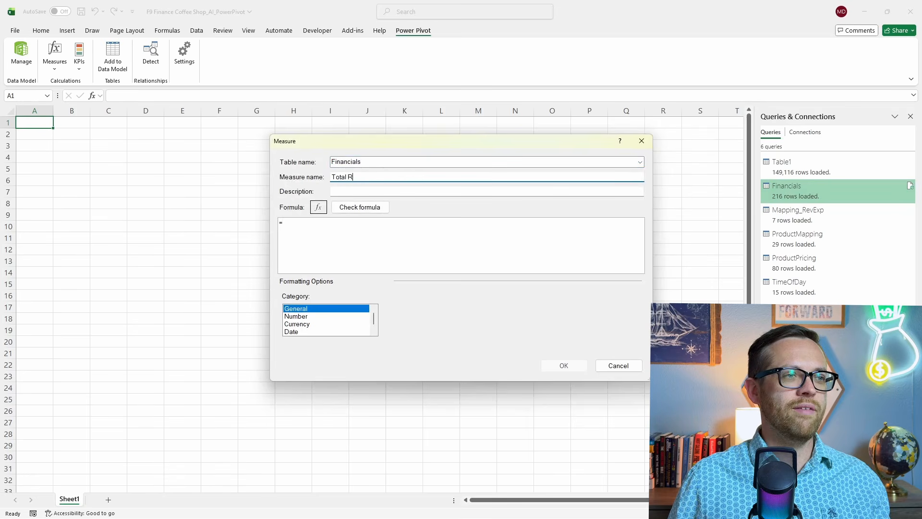
type("evenue")
- Copy the measure's name, Total Revenue, into its description
double_click(343, 176)
left_click(345, 176)
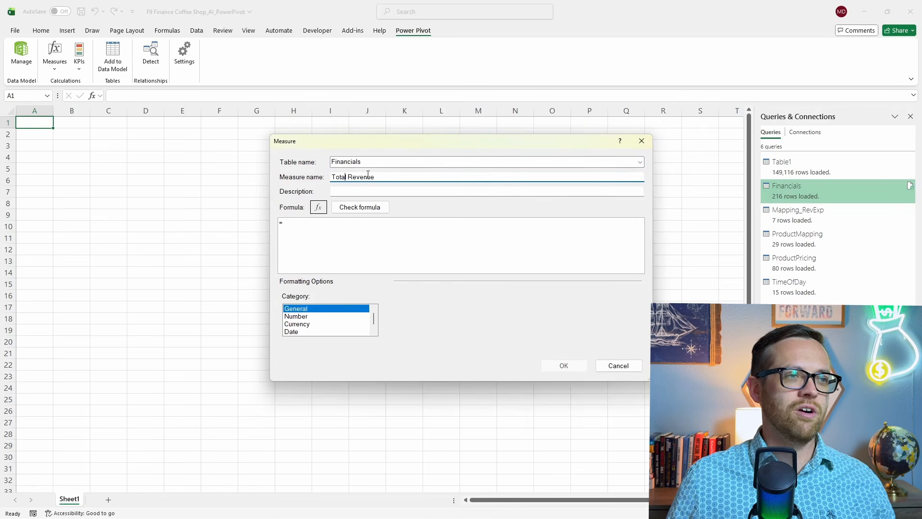
key("ctrl+a")
key("ctrl+c")
left_click(345, 191)
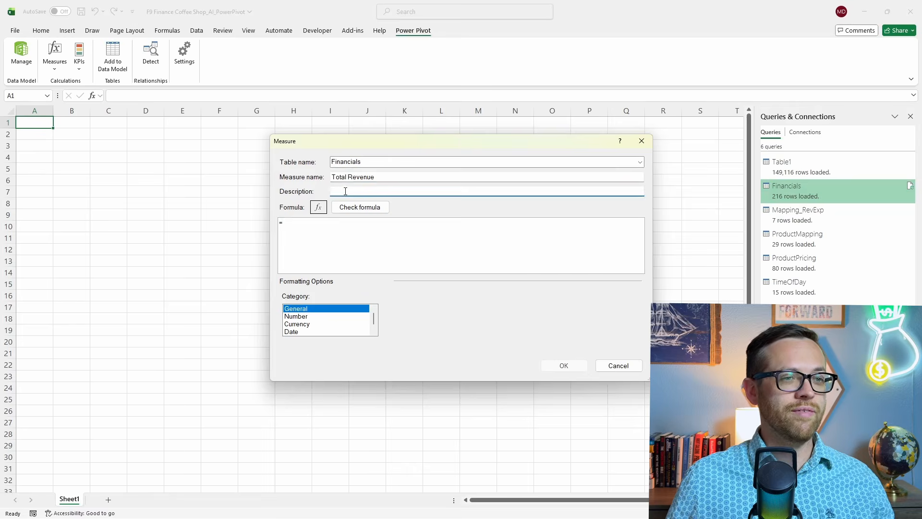
key("ctrl+v")
- Use ChatGPT's Total Revenue DAX code as the measure's formula, adapted to sum Financials[Account], and save the measure
key("alt+Tab")
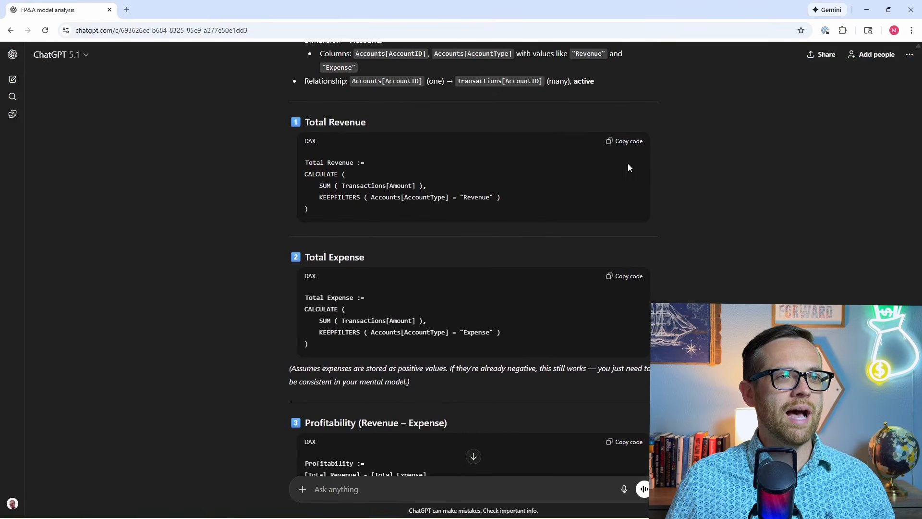
left_click(627, 141)
key("alt+Tab")
left_click(324, 226)
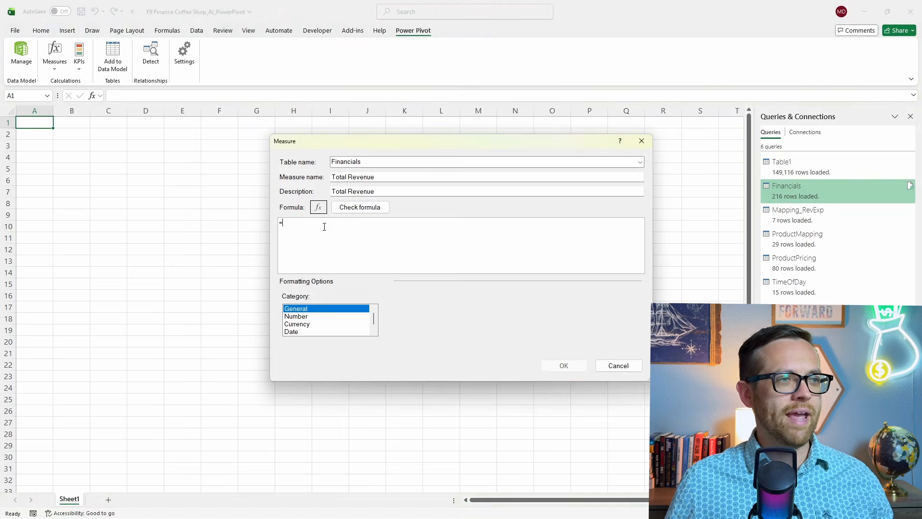
key("ctrl+v")
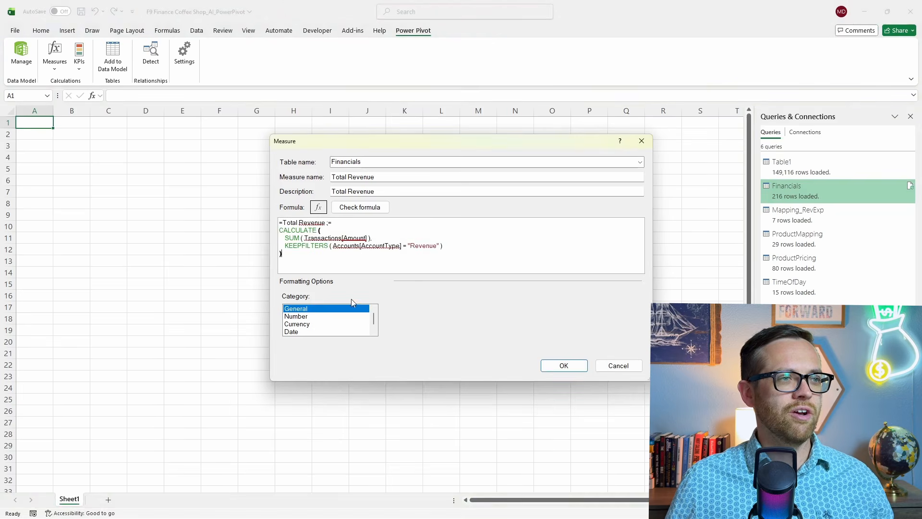
left_click(564, 365)
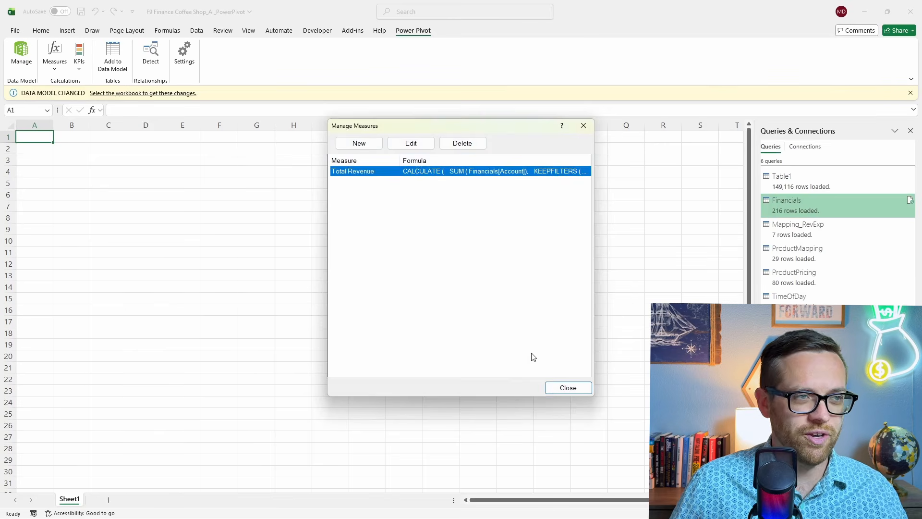
- Start another measure assigned to the Financials table and name it Total Expense
left_click(381, 146)
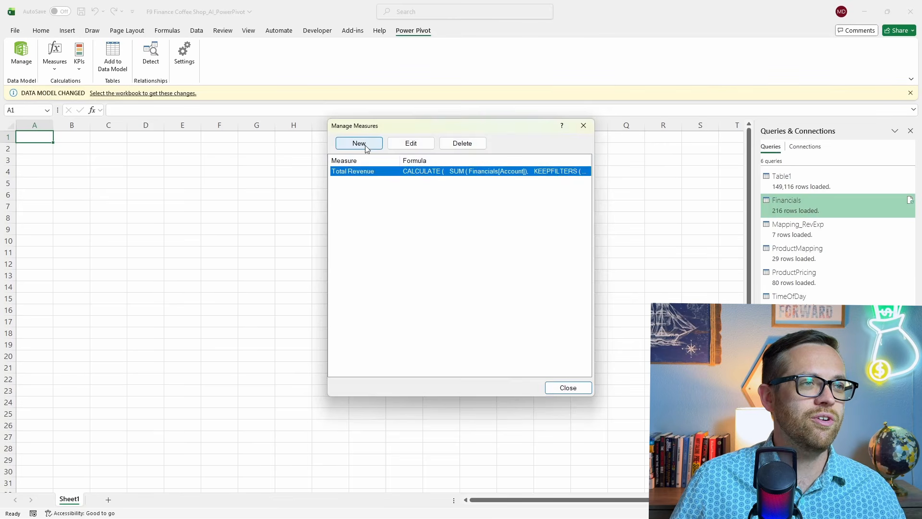
left_click(395, 162)
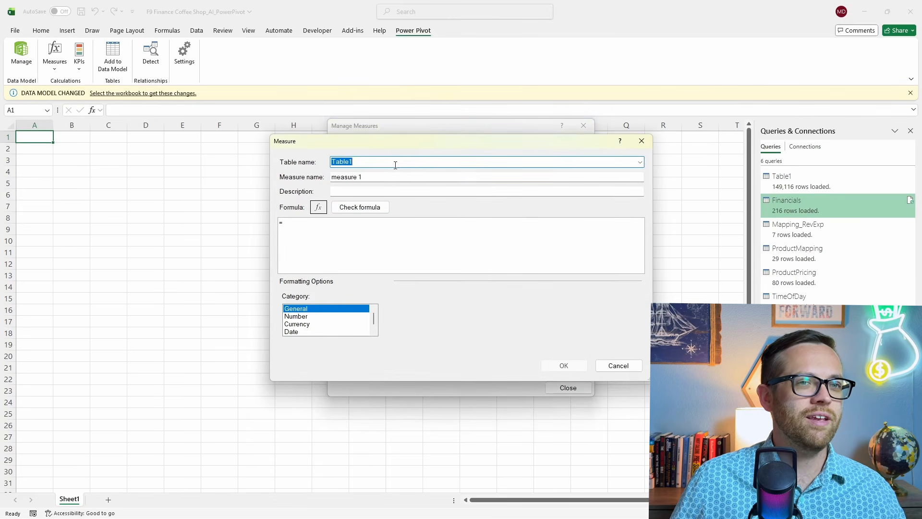
type("Financials")
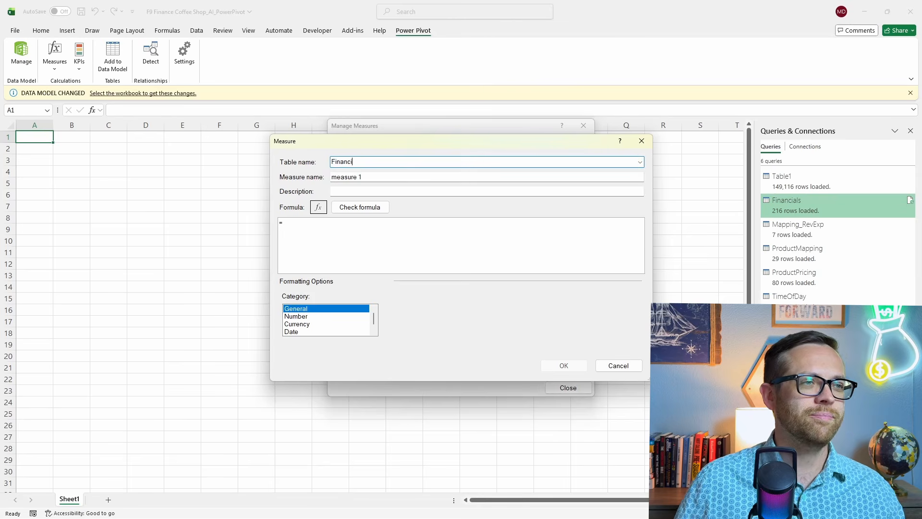
key("Tab")
type("Total Expense")
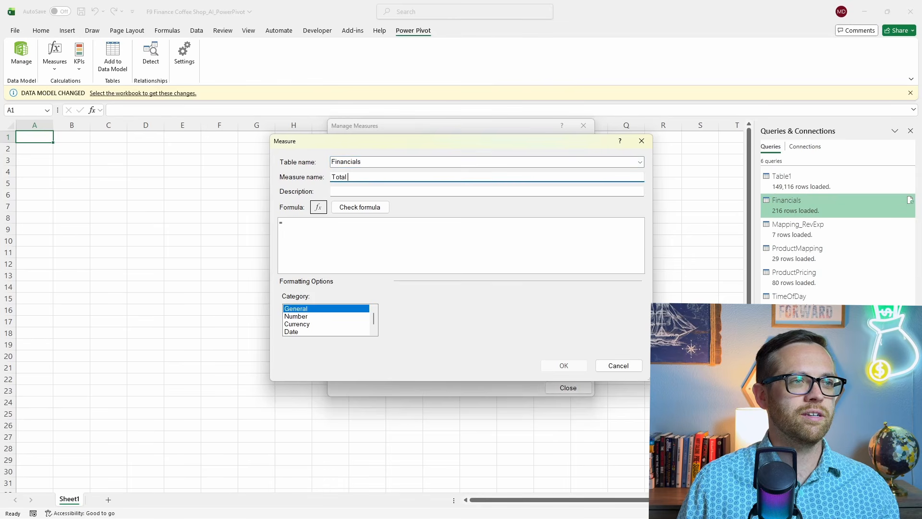
- Give Total Expense the formula CALCULATE(SUM(Financials[Account]), KEEPFILTERS(Mapping_RevExp[Rev_Exp]="Expense")) and save the measure
left_click(328, 226)
key("ctrl+v")
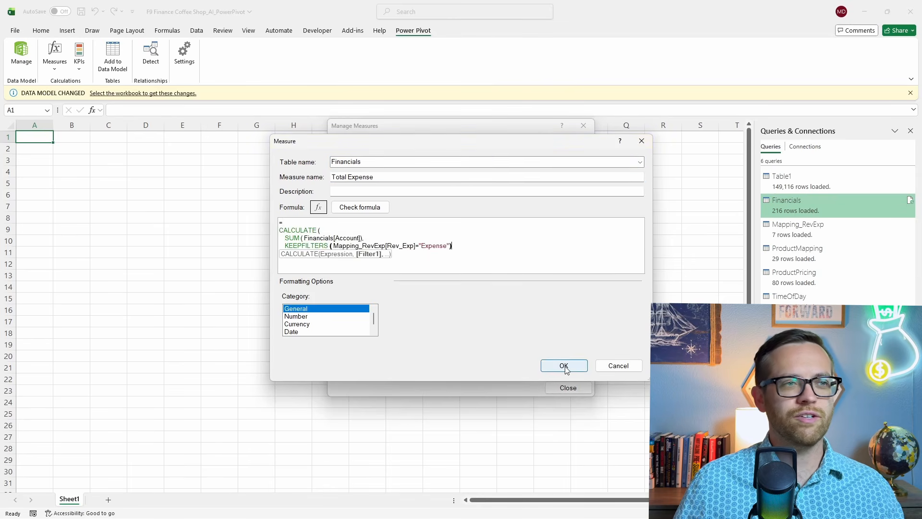
left_click(564, 366)
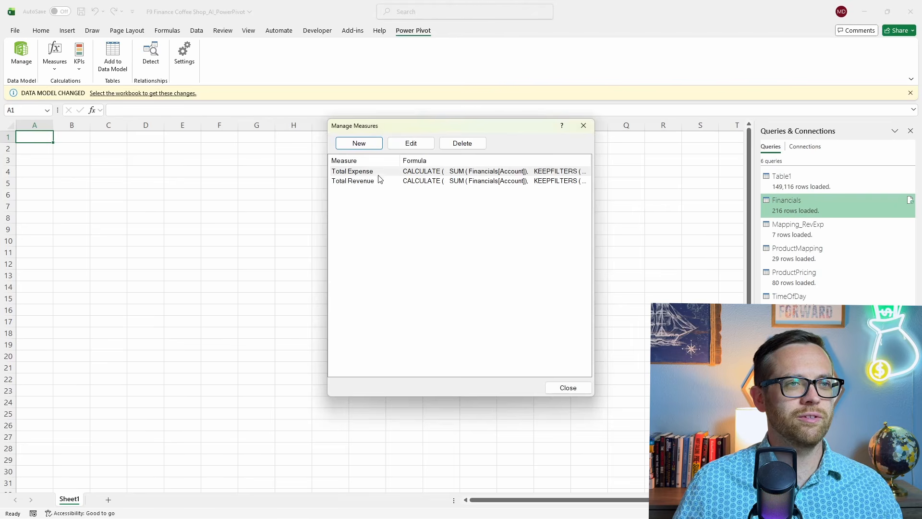
- Start a new measure in Financials using ChatGPT's Profitability code, keeping only [Total Revenue] - [Total Expense] as the formula
left_click(373, 146)
key("alt+Tab")
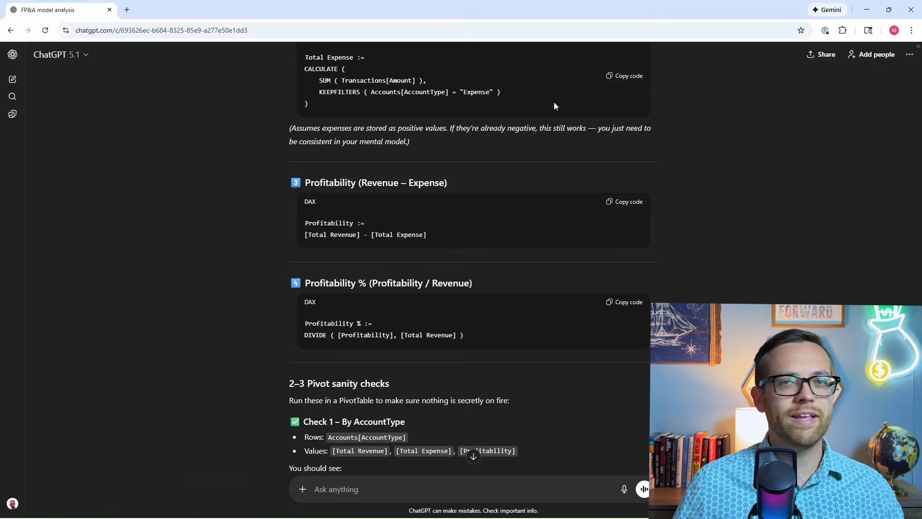
left_click(624, 201)
mouse_move(494, 518)
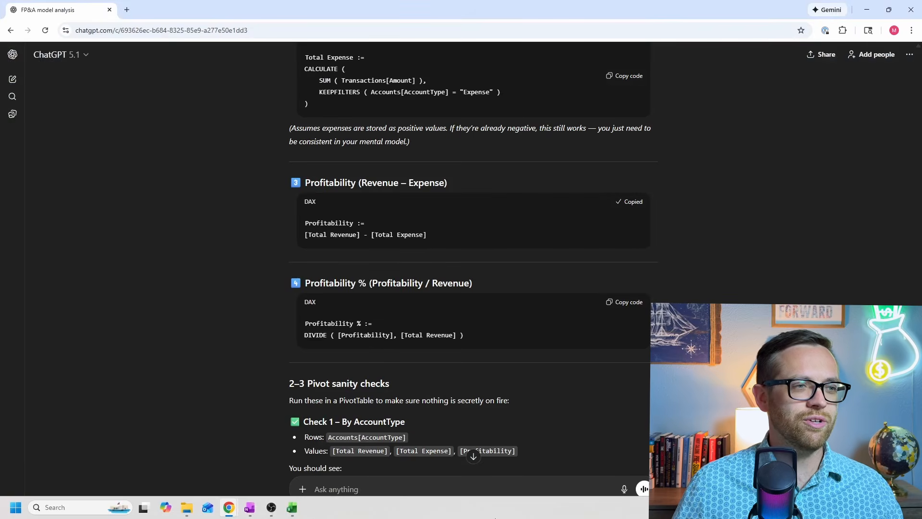
left_click(292, 508)
type("Profitability := [Total Revenue] - [Total Expense]")
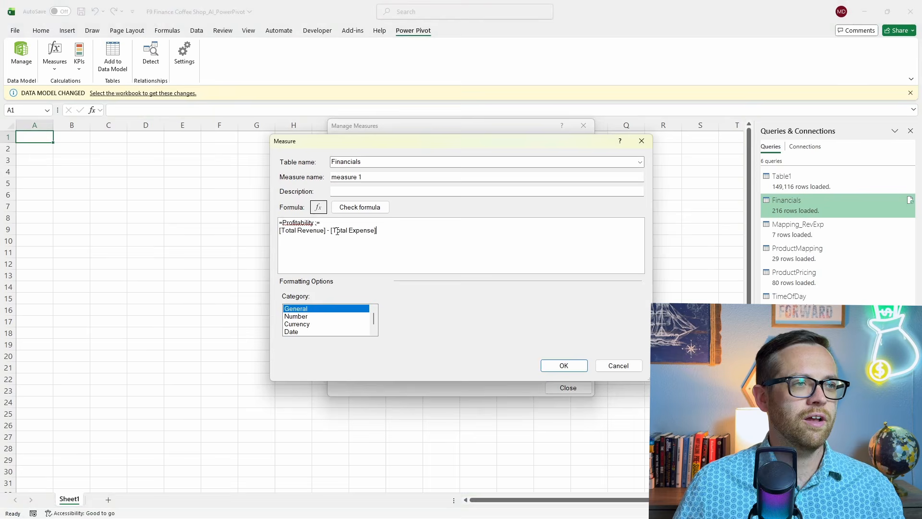
key("BackSpace")
- Name the new measure Profitability
left_click(376, 176)
left_click_drag(363, 178, 303, 175)
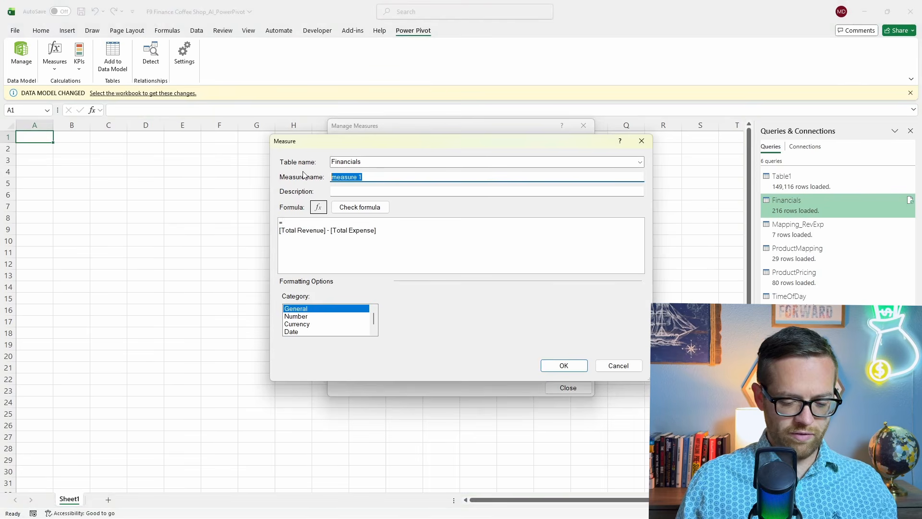
type("Profit")
key("BackSpace")
key("BackSpace")
key("BackSpace")
key("BackSpace")
key("BackSpace")
key("BackSpace")
type("Pr")
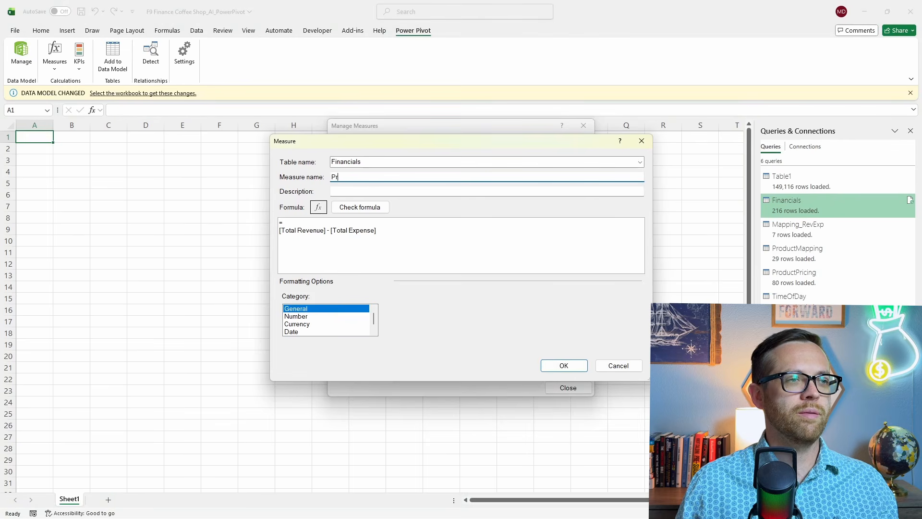
type("ofitability")
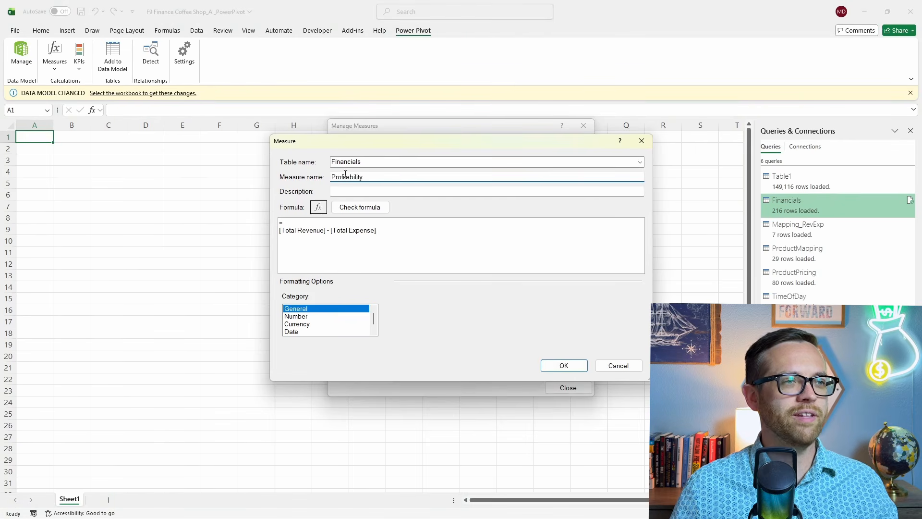
- Copy the name Profitability into the measure's description and save the measure
double_click(346, 176)
key("ctrl+c")
left_click(353, 191)
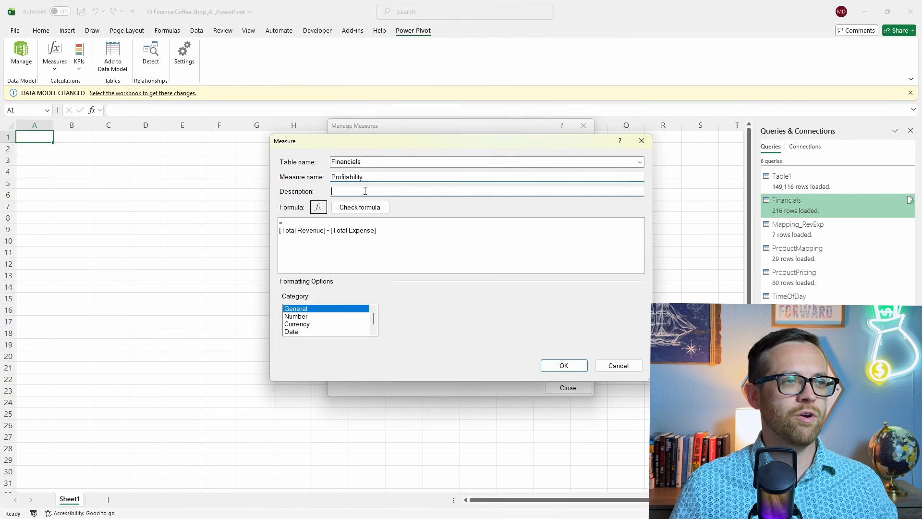
key("ctrl+v")
left_click(563, 367)
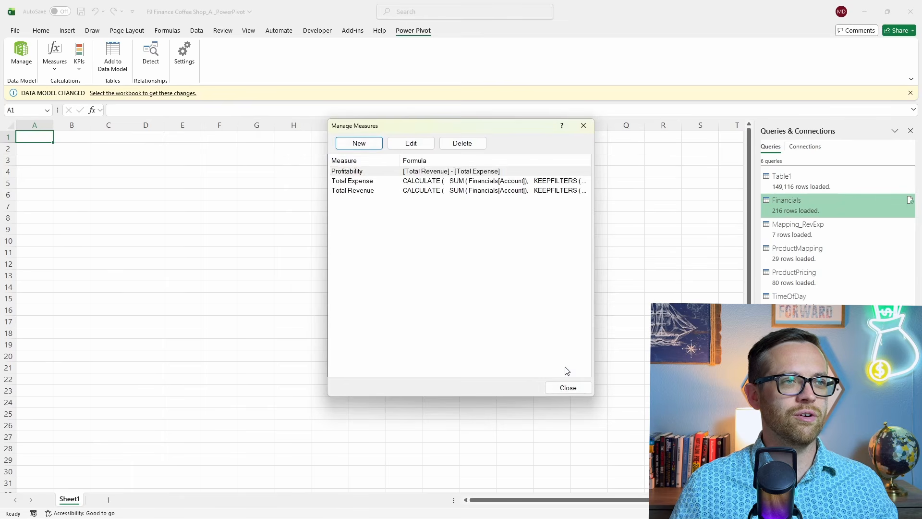
- Start a fourth measure in the Financials table and name it Profit %
left_click(372, 146)
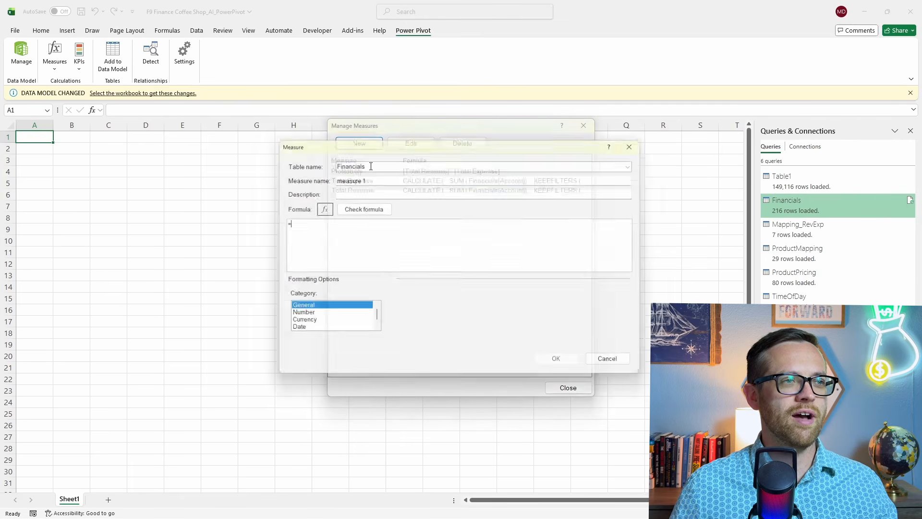
triple_click(370, 177)
type("Profit")
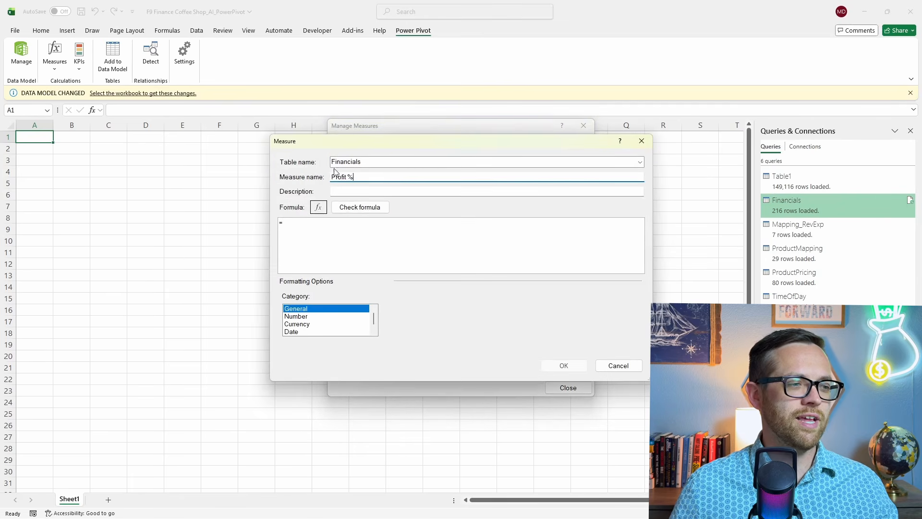
type(" %")
- Use ChatGPT's DIVIDE([Profitability], [Total Revenue]) as the Profit % formula, save the measure and close the measure manager
mouse_move(224, 508)
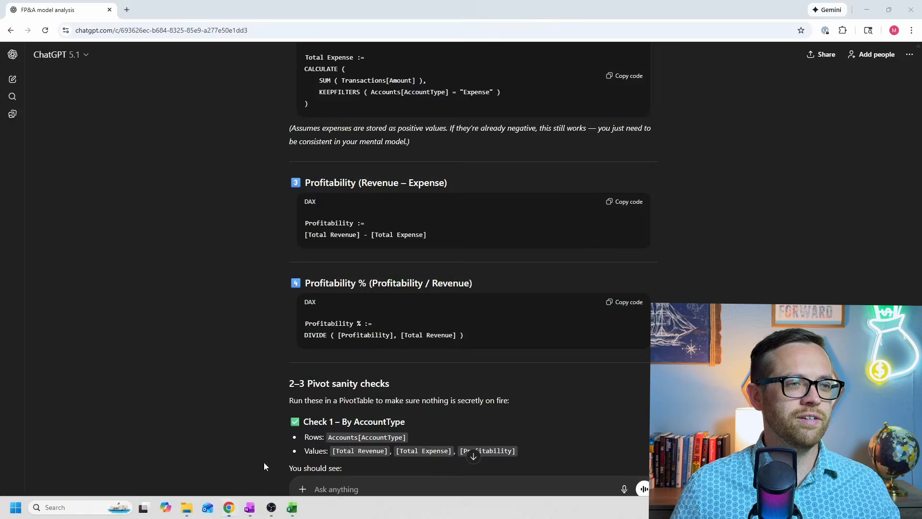
left_click(264, 462)
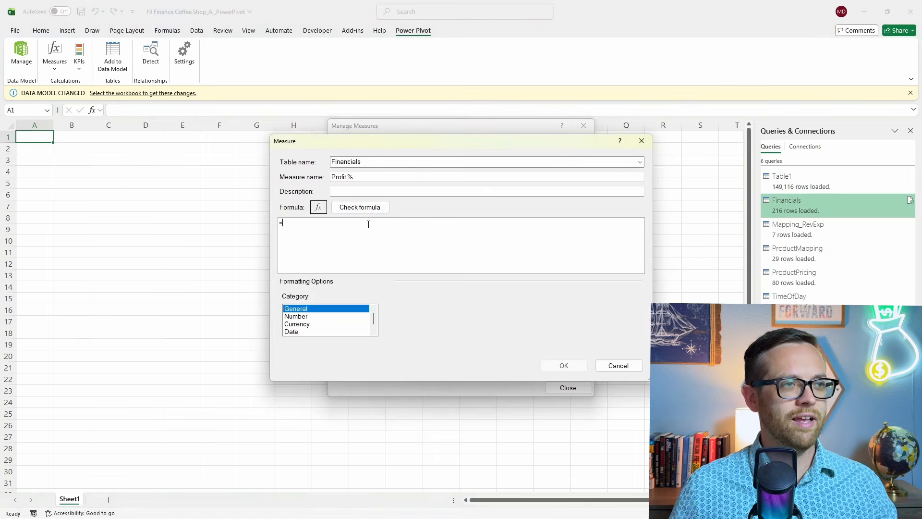
left_click(286, 509)
left_click(369, 224)
key("ctrl+v")
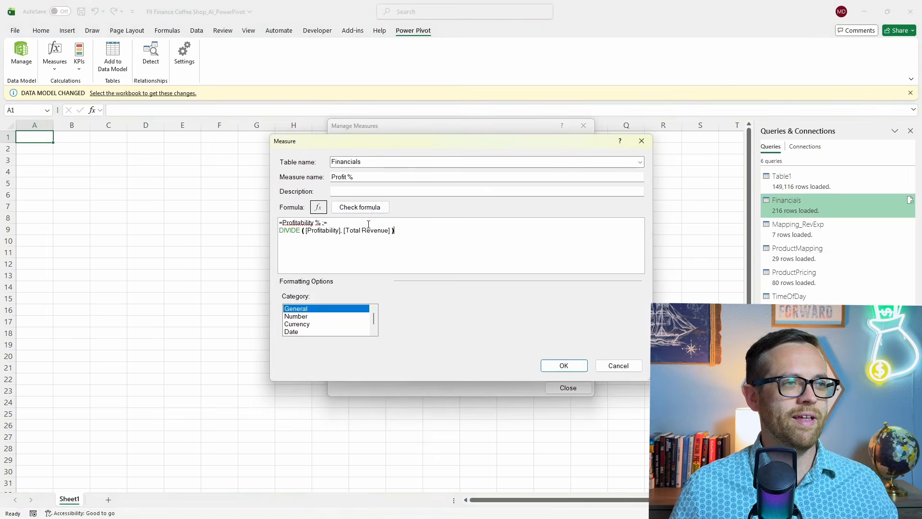
left_click(564, 366)
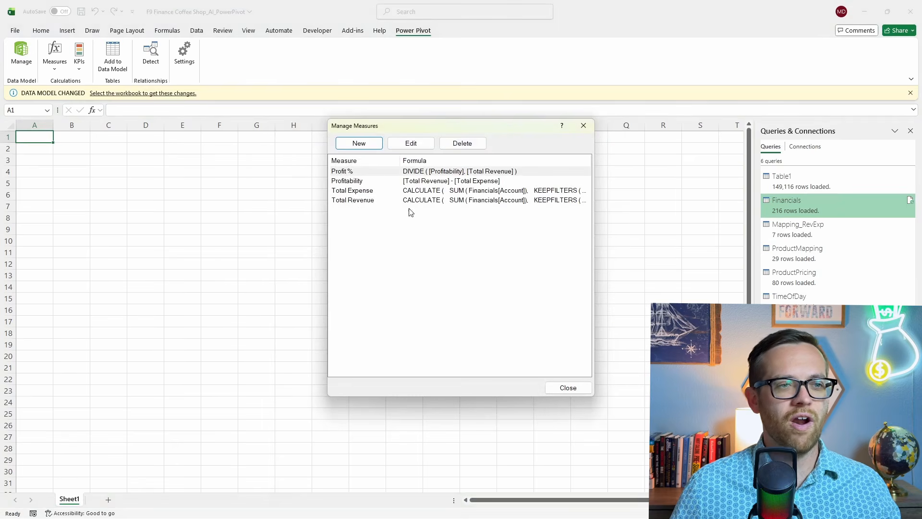
left_click(581, 390)
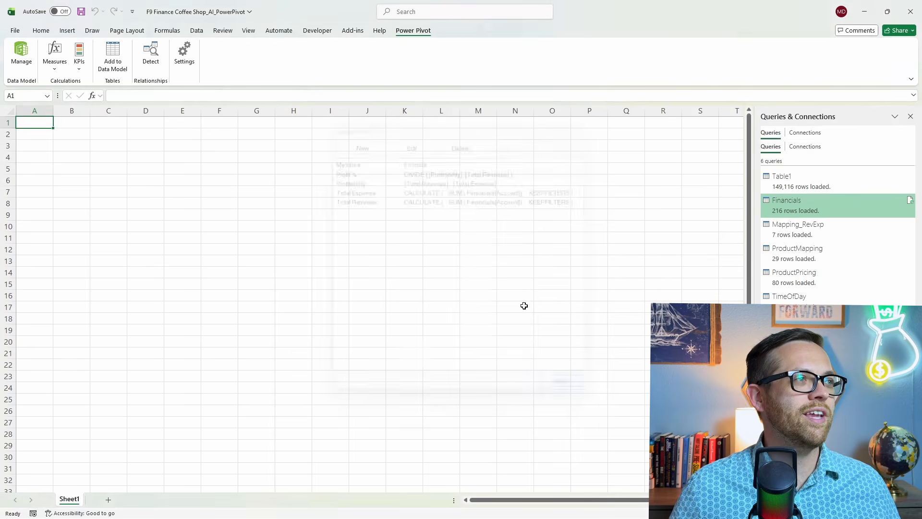
- Insert a PivotTable from the Data Model at cell A1 of the existing Sheet1
left_click(67, 31)
left_click(27, 66)
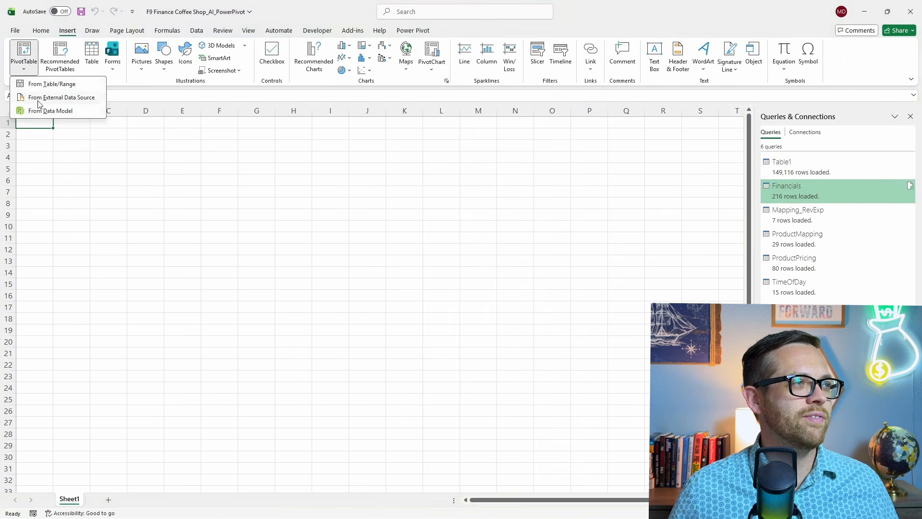
left_click(41, 110)
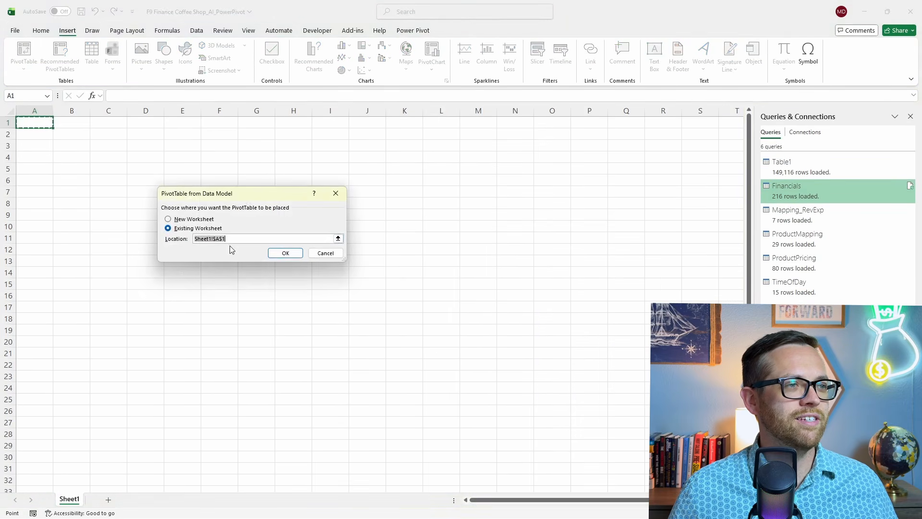
left_click(285, 253)
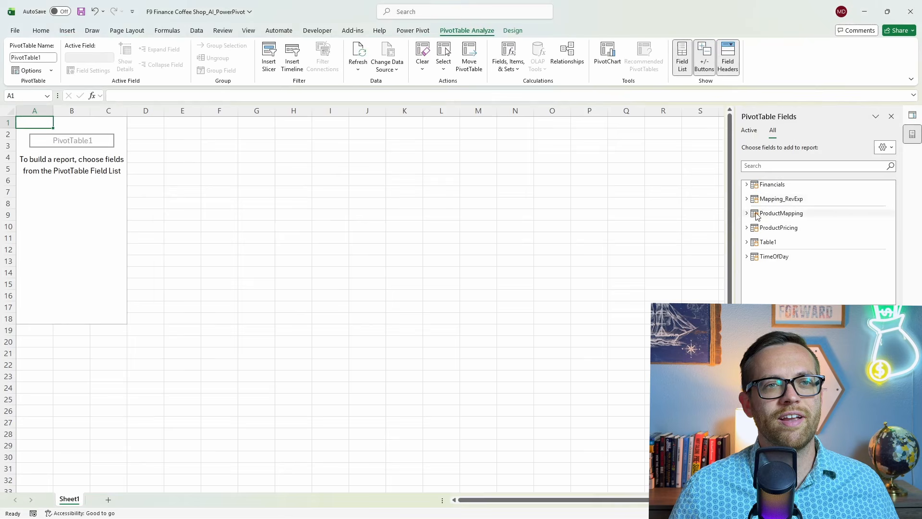
- Lay out the PivotTable from Financials with Location as rows, Month as columns and Total Expense as values, and select the value cells
left_click(747, 185)
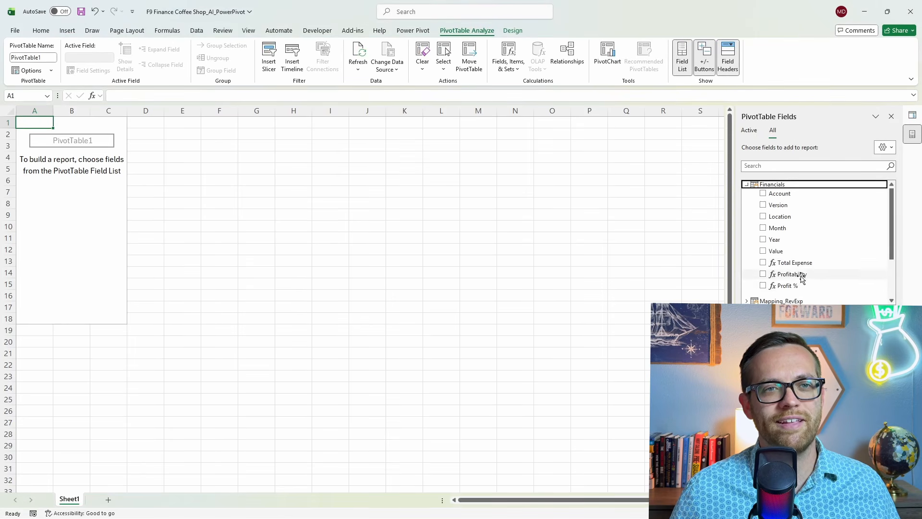
scroll(774, 267, "down", 2)
scroll(775, 267, "up", 1)
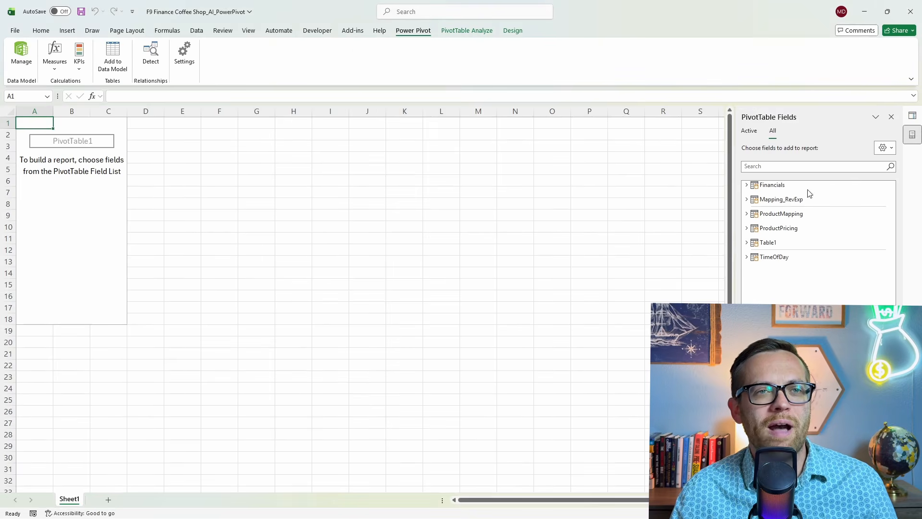
left_click(748, 185)
scroll(805, 233, "down", 3)
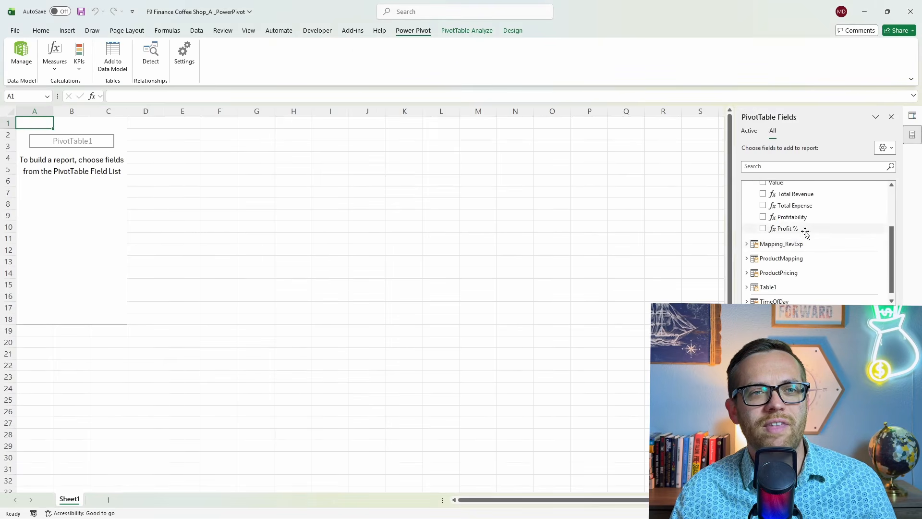
scroll(802, 238, "up", 1)
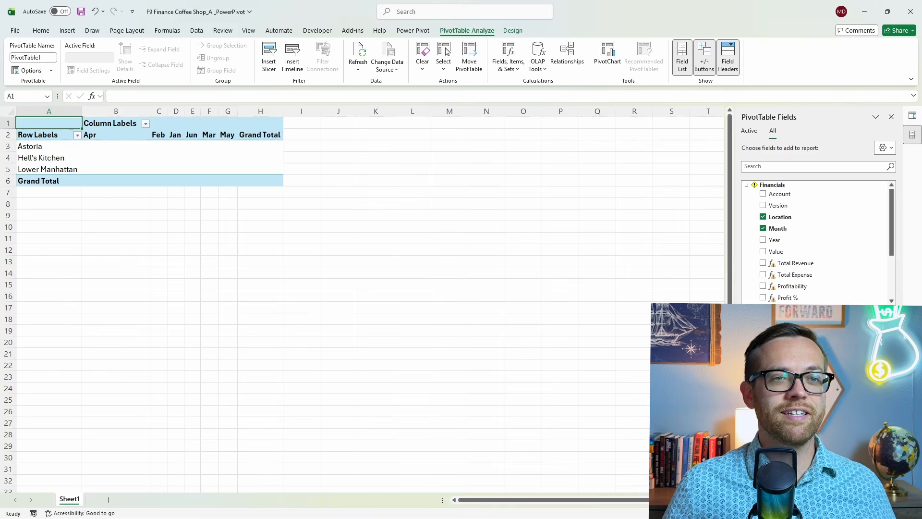
left_click(763, 275)
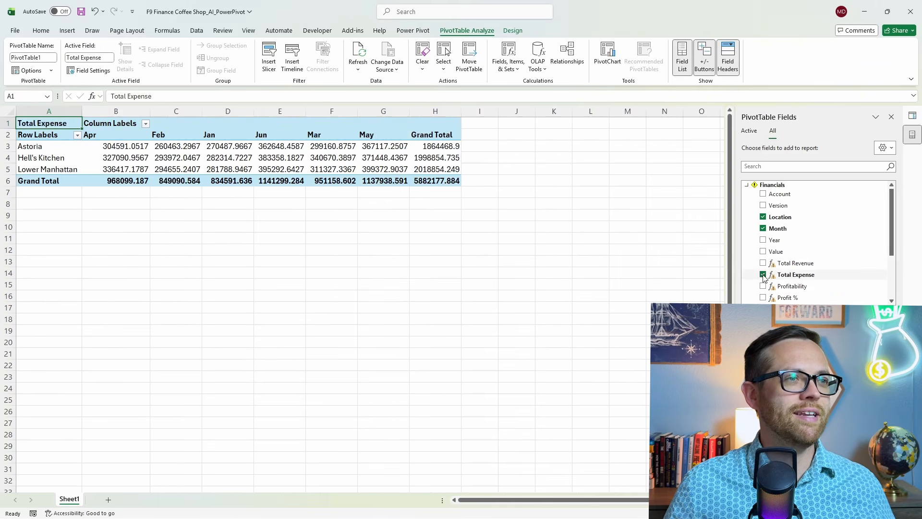
left_click_drag(137, 147, 416, 180)
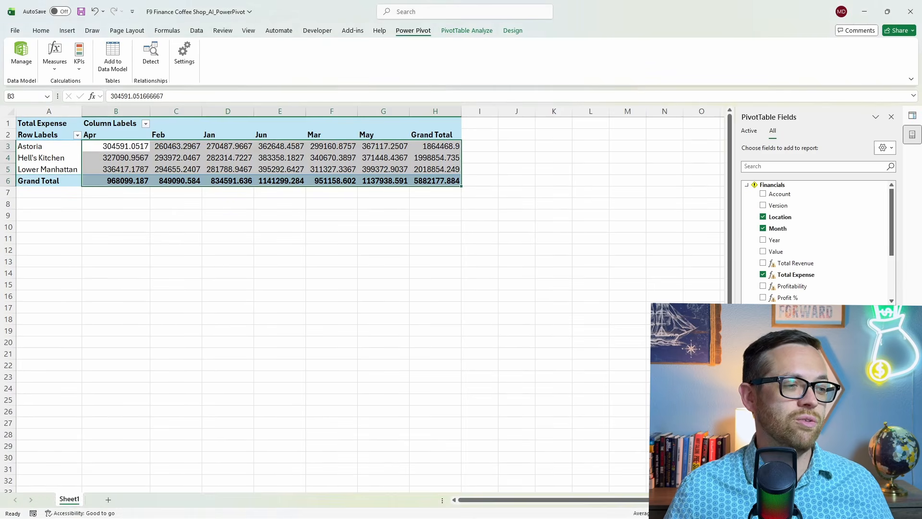
- In ChatGPT, ask how to make Profitability % a Power Pivot KPI with a 20% target, red/yellow/green thresholds, and its PivotTable behaviour by Store and Month
mouse_move(229, 507)
left_click(253, 457)
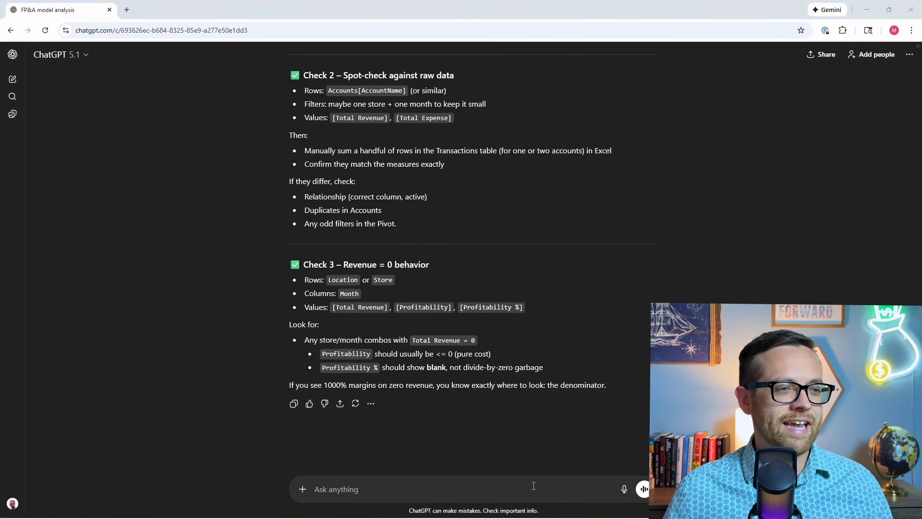
left_click(533, 486)
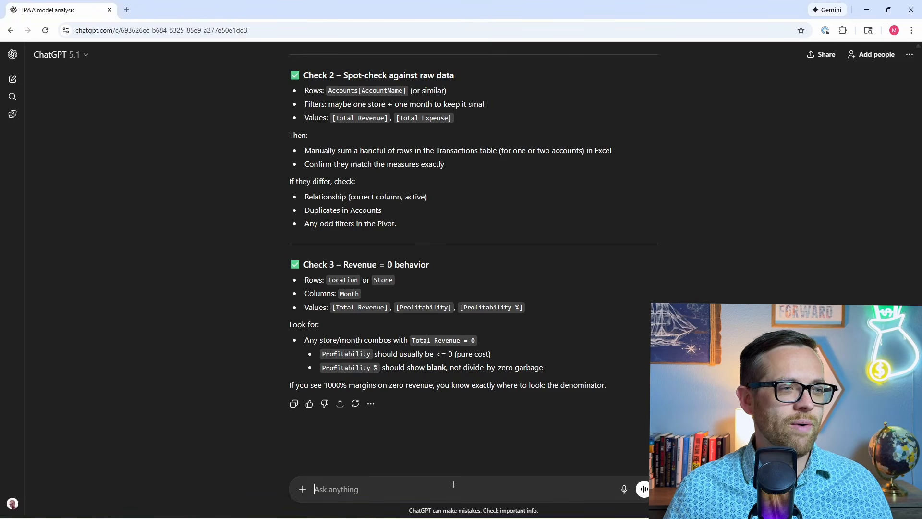
type("Now help me turn Profitability % into a KPI in Excel Power Pivot: \tO Target profitability % = 20% by default. Explain how to set up the KPI thresholds (red / yellow / green) and how this KPI will behave in a PivotTable sliced by Store and Month.")
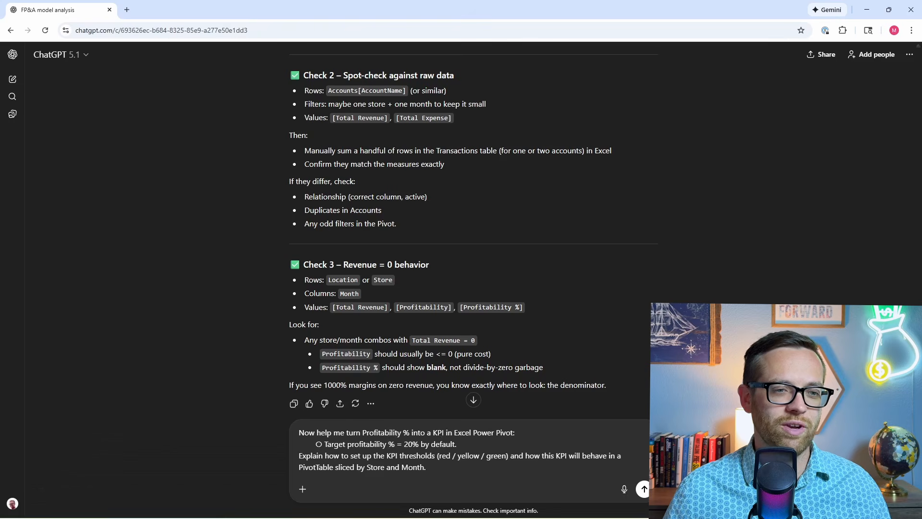
left_click(644, 490)
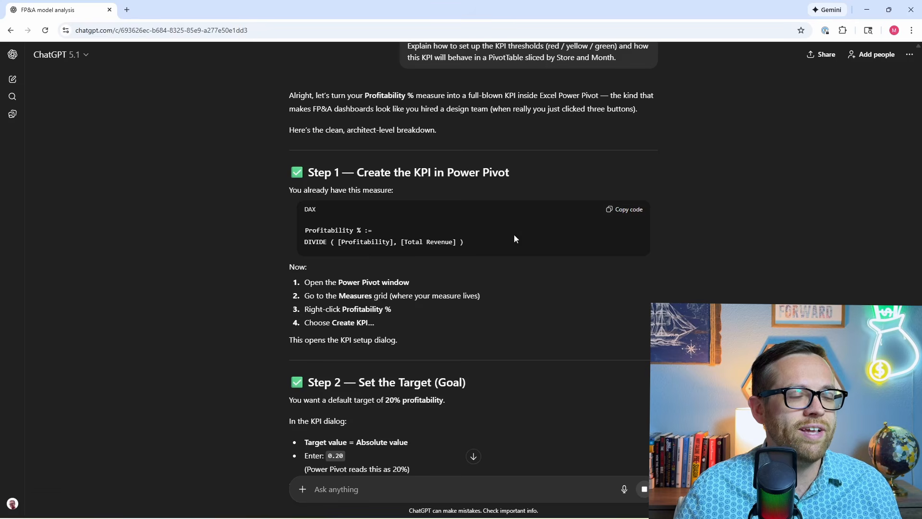
mouse_move(362, 518)
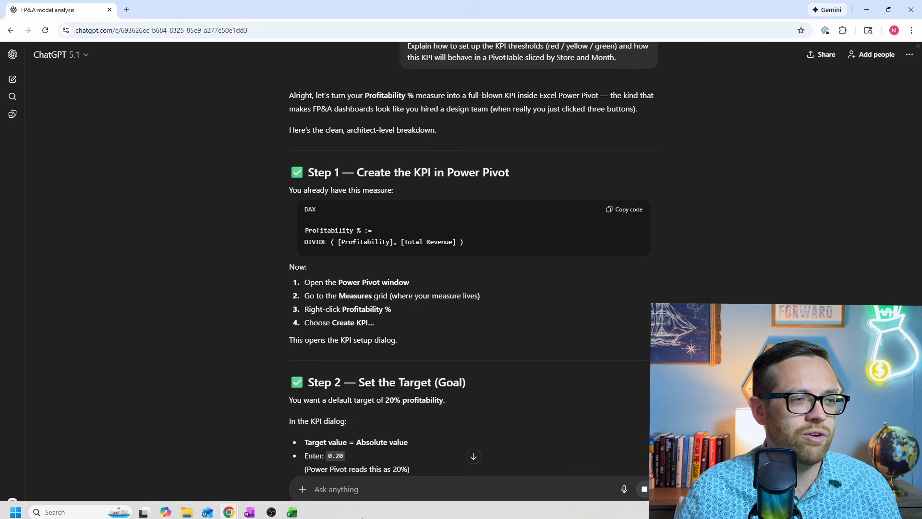
- Switch to Excel and start a new Power Pivot KPI with Profit % as its base field
left_click(291, 509)
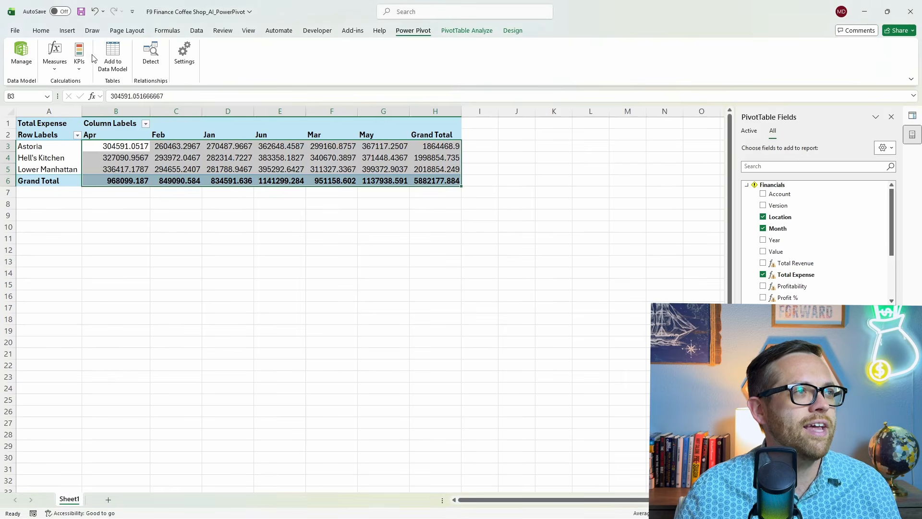
left_click(79, 59)
left_click(90, 84)
left_click(358, 129)
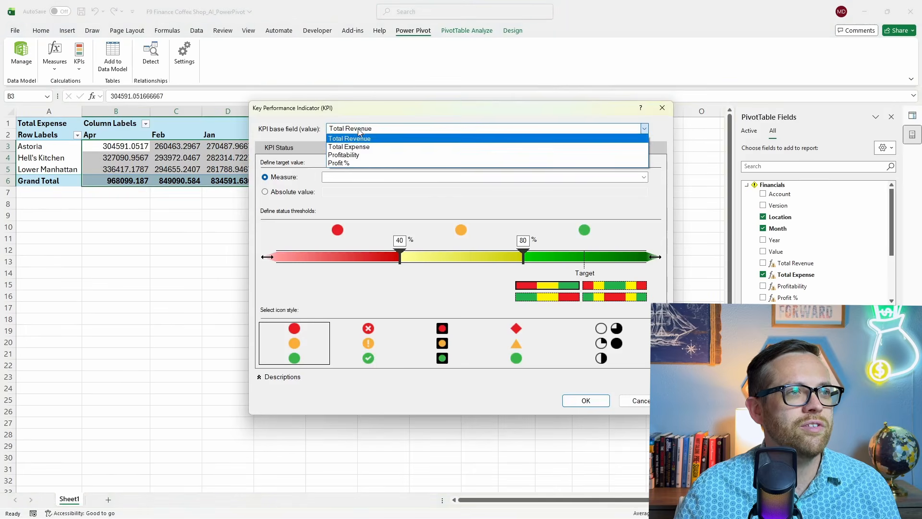
left_click(358, 163)
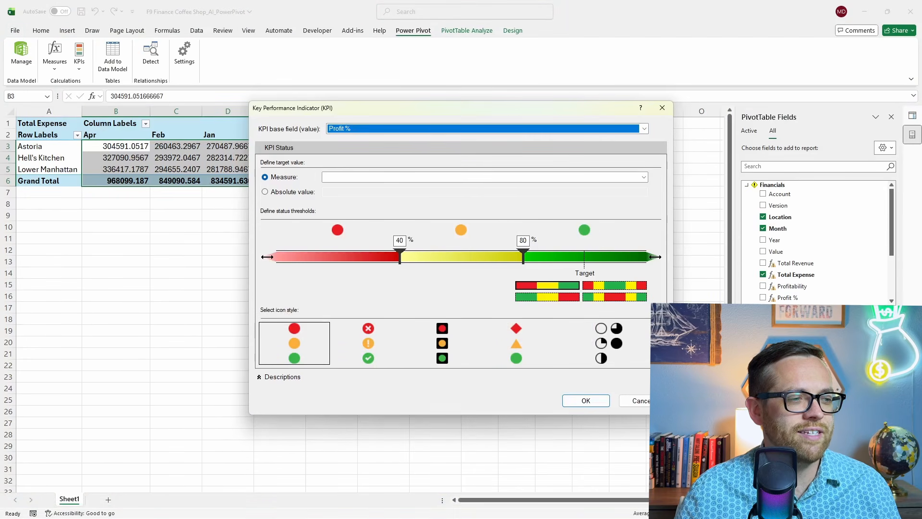
- Check ChatGPT's target instructions and set the KPI's target in Excel to an absolute value of 0.2
mouse_move(229, 511)
left_click(281, 451)
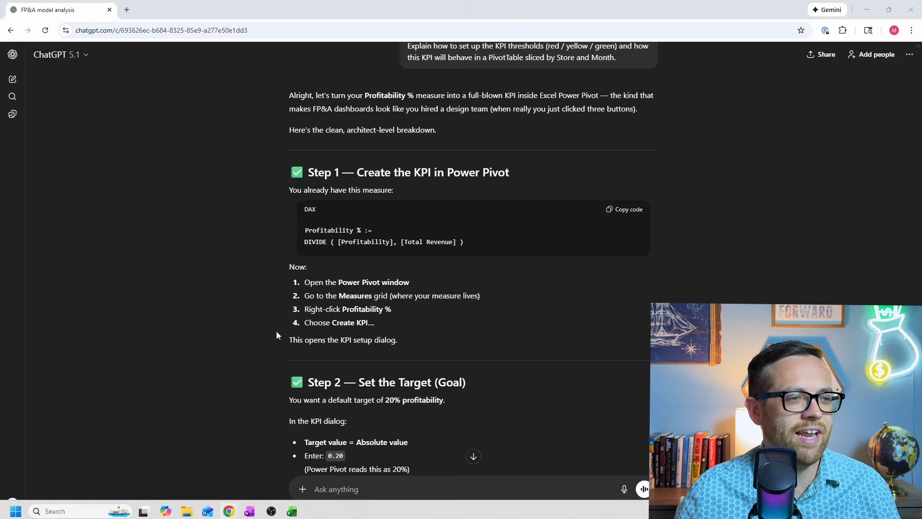
scroll(269, 293, "down", 3)
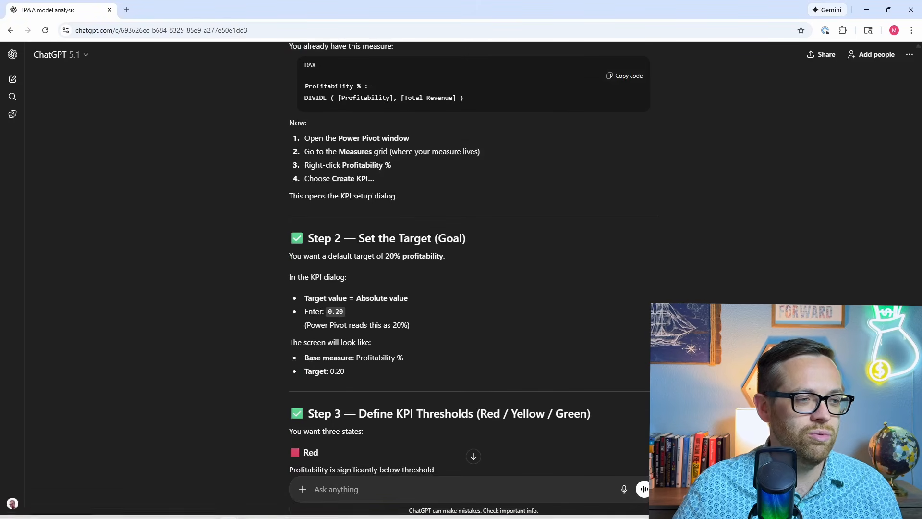
left_click(296, 510)
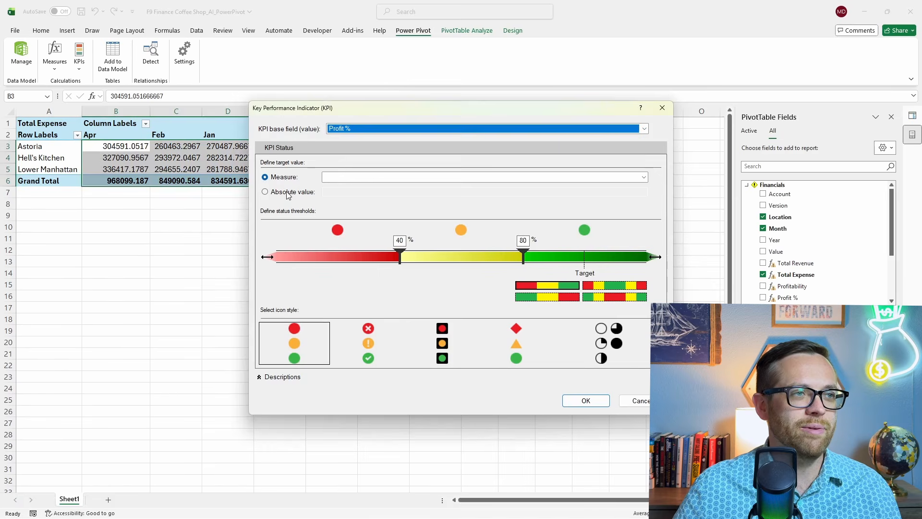
left_click(265, 191)
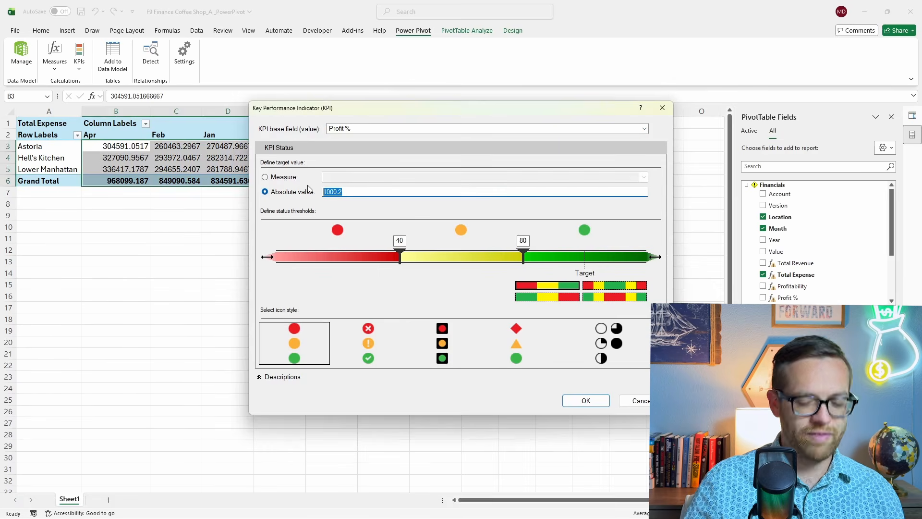
key("BackSpace")
type("0.2")
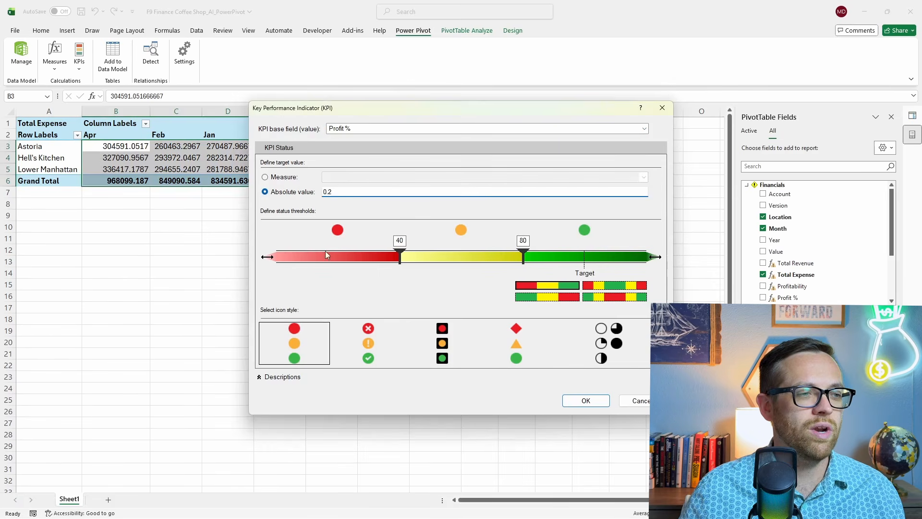
- Look up ChatGPT's threshold breakdown, set the KPI's status thresholds in Excel to 0.1 and 0.2, and create the KPI
mouse_move(277, 511)
mouse_move(235, 510)
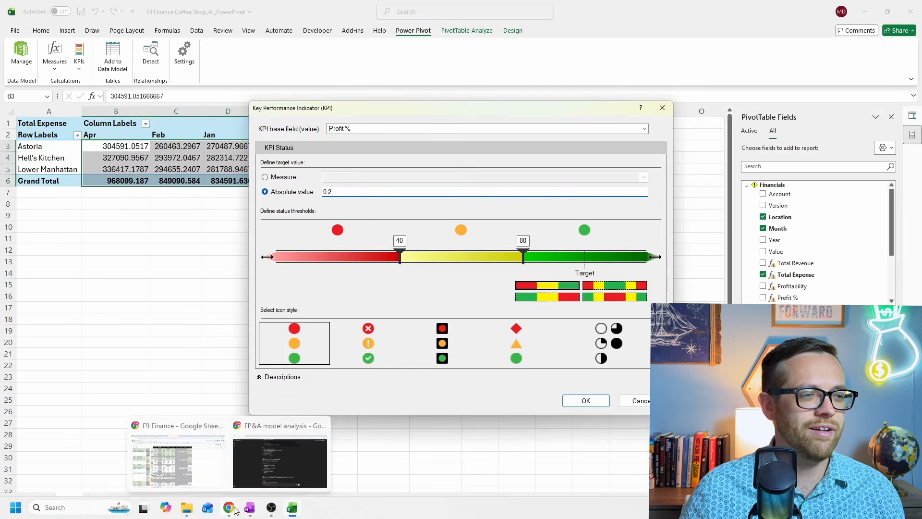
left_click(304, 465)
scroll(336, 186, "down", 1)
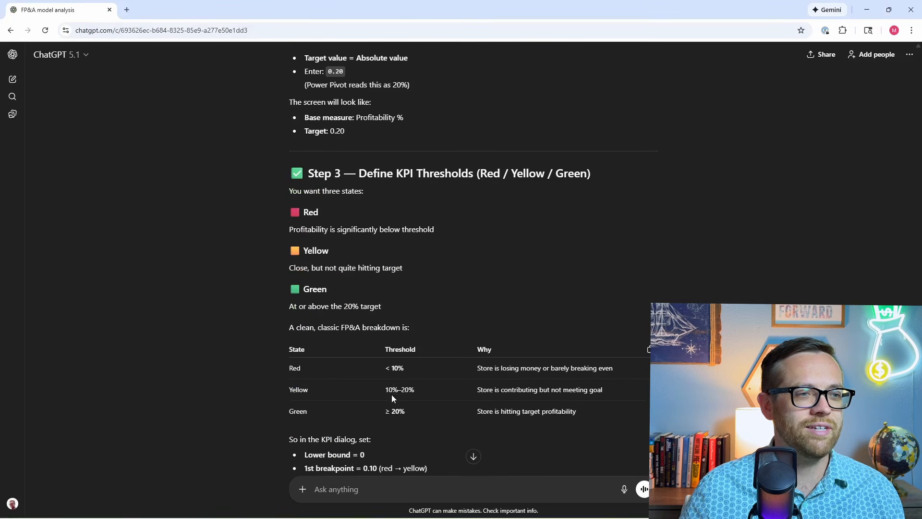
scroll(388, 407, "down", 2)
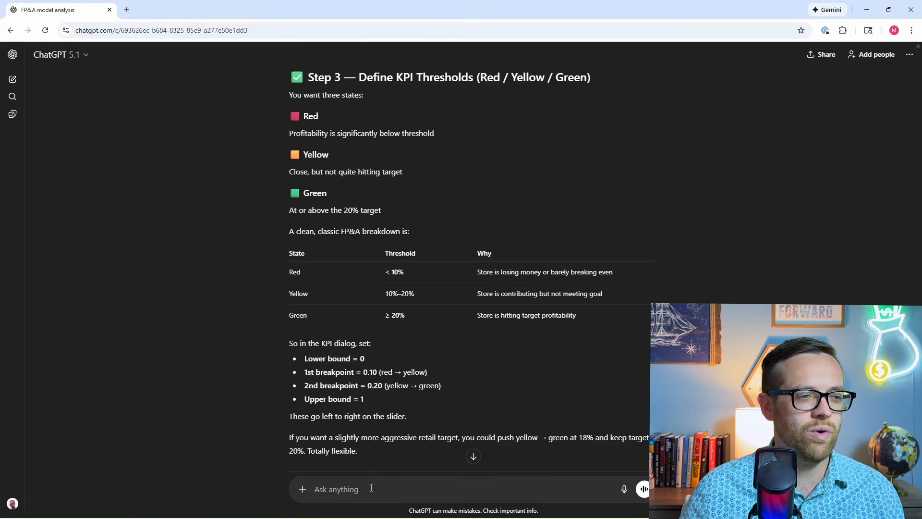
left_click(292, 509)
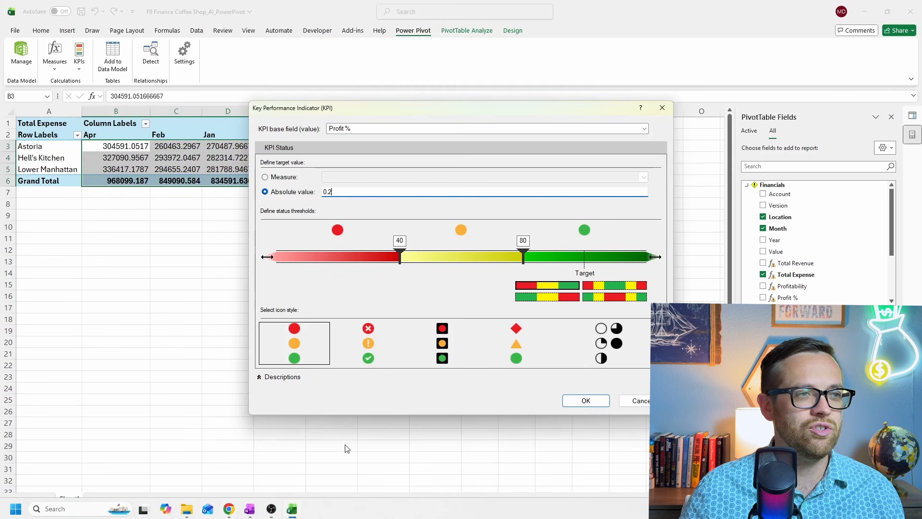
mouse_move(400, 254)
left_mouse_down()
mouse_move(417, 272)
mouse_move(399, 264)
left_mouse_up()
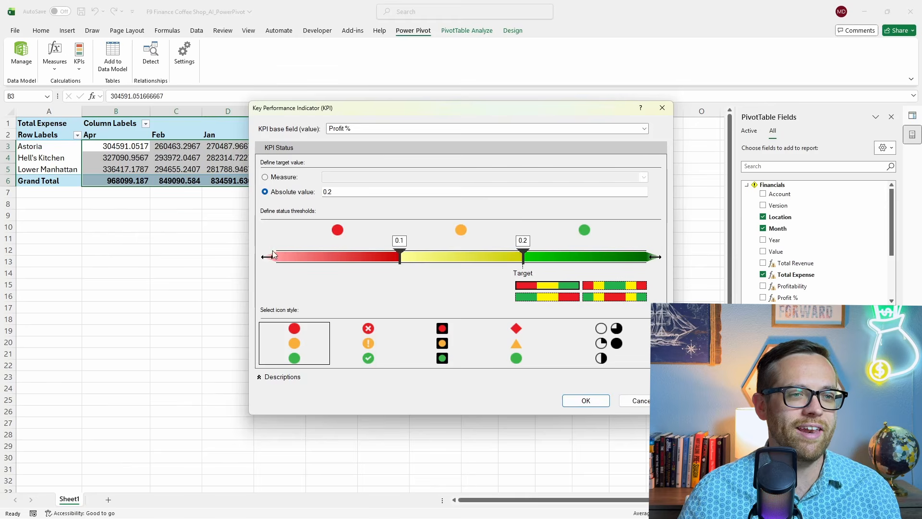
left_click(569, 397)
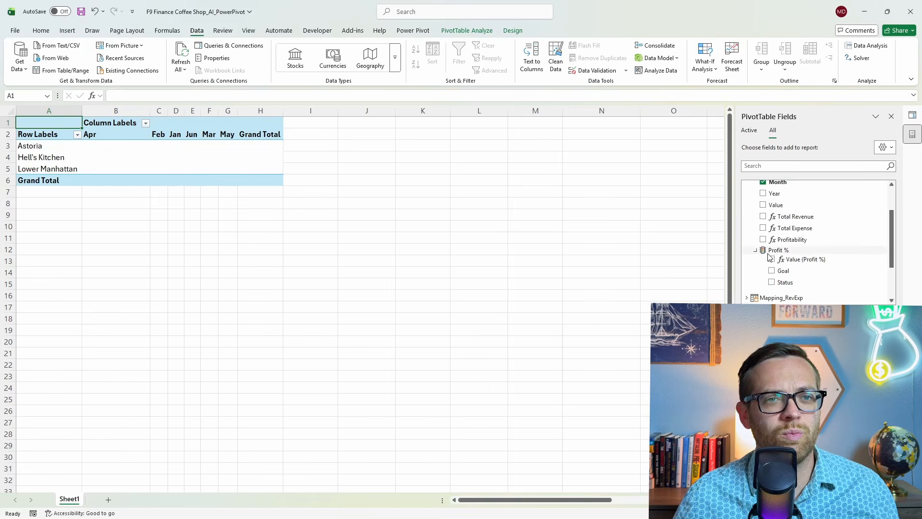
- Add the Profit % KPI's Value to the PivotTable and format cells B3:H6 as percentages
left_click(771, 259)
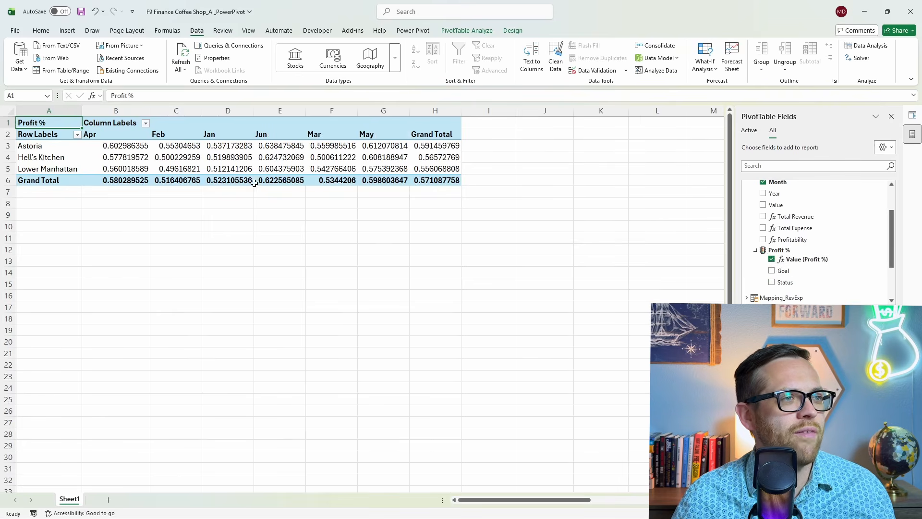
left_click_drag(141, 147, 435, 181)
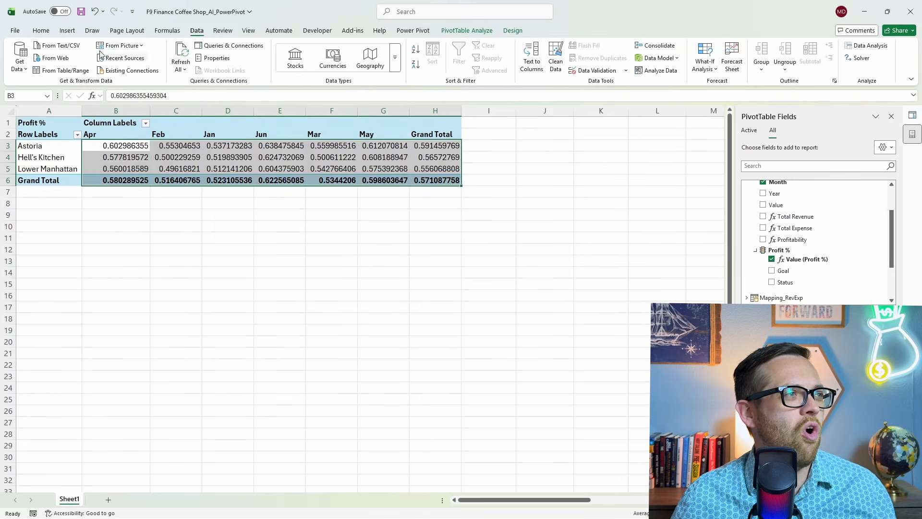
left_click(41, 31)
left_click(377, 66)
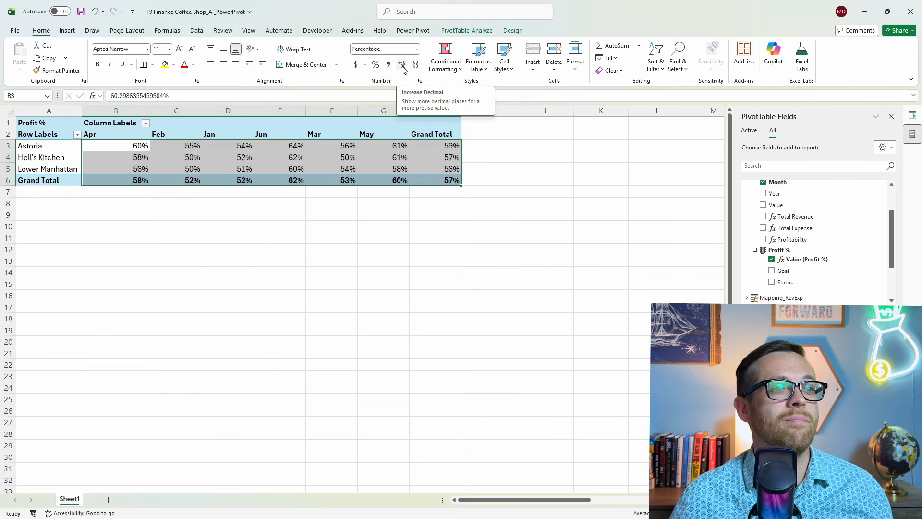
- Try the KPI's Goal in the PivotTable, replace Goal and Value with Status, and select the status cells
left_click(773, 271)
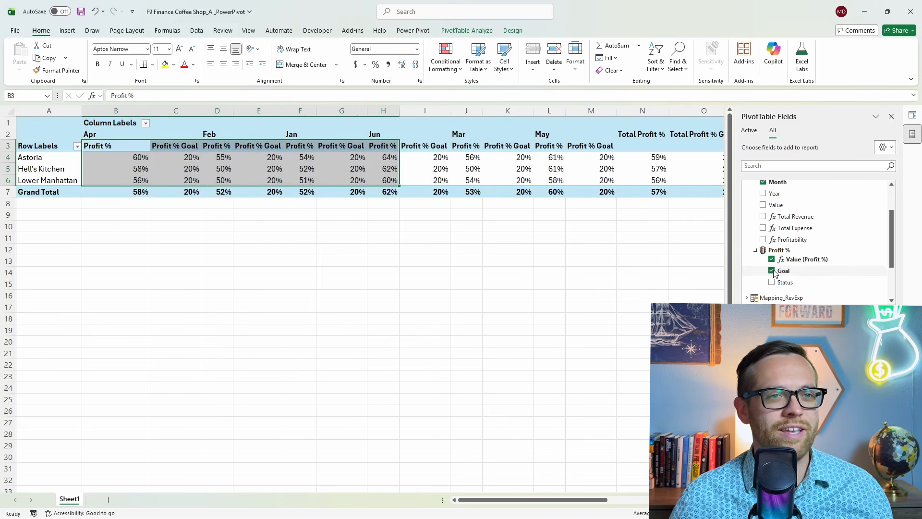
left_click(772, 271)
left_click(772, 259)
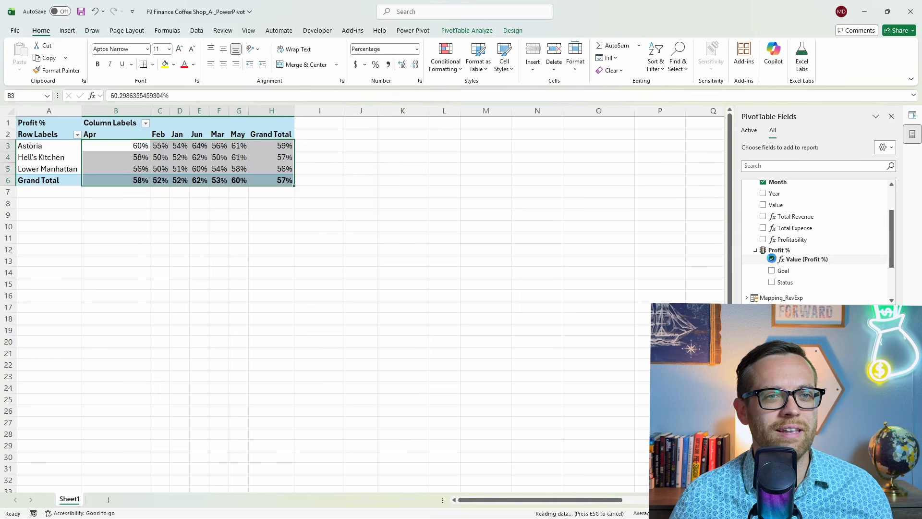
left_click(771, 283)
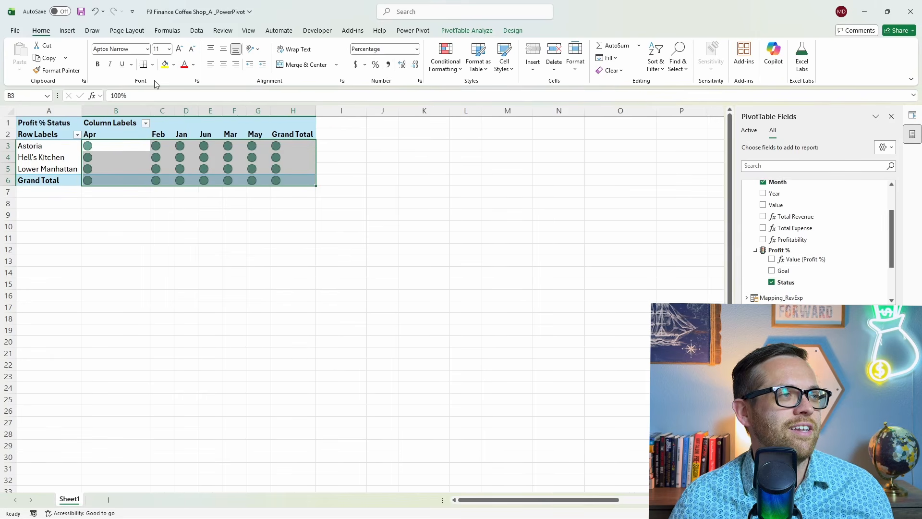
left_click_drag(128, 142, 286, 181)
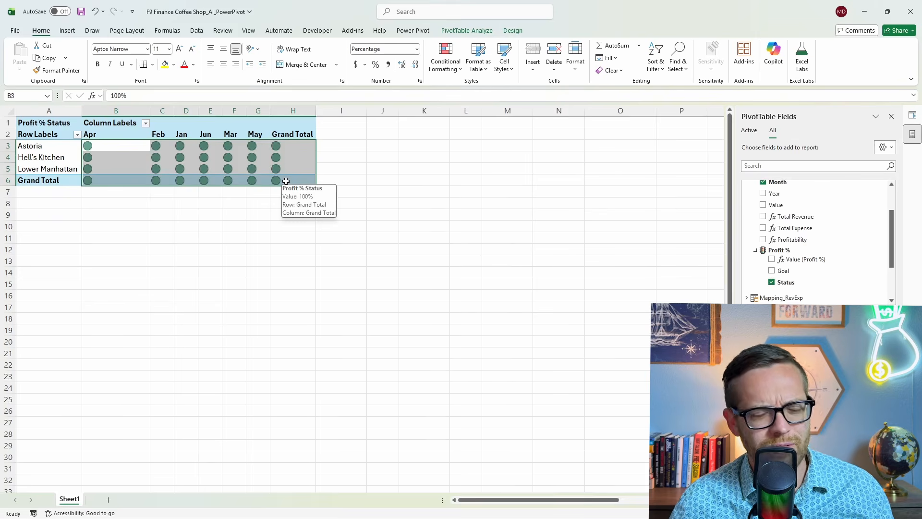
left_click(108, 147)
left_click_drag(108, 147, 282, 181)
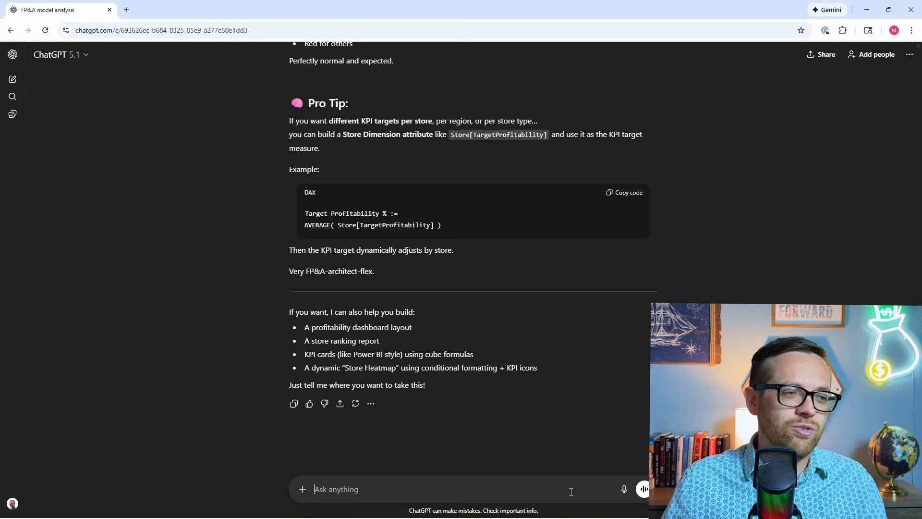
- In ChatGPT, request Excel-ready model documentation with a Model Overview, table grain and Fact/Dimension roles, key measures, and 5–7 things to watch out for
key("ctrl+v")
left_click(355, 276)
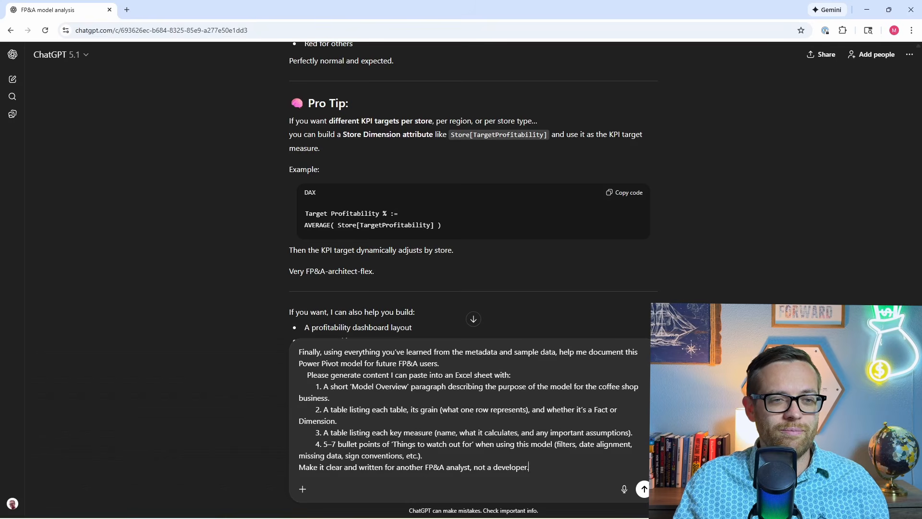
left_click(644, 489)
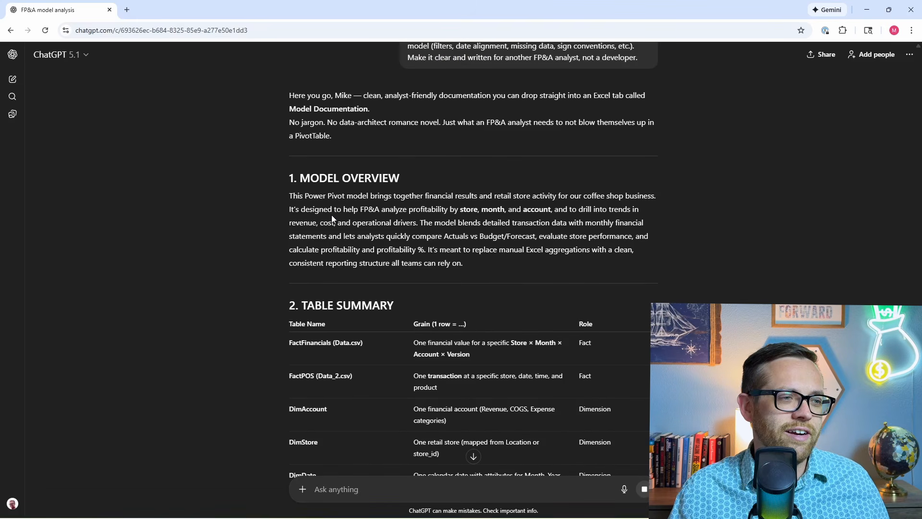
- Review the generated documentation's model overview, table summary, measure documentation and list of things to watch out for
scroll(331, 215, "down", 2)
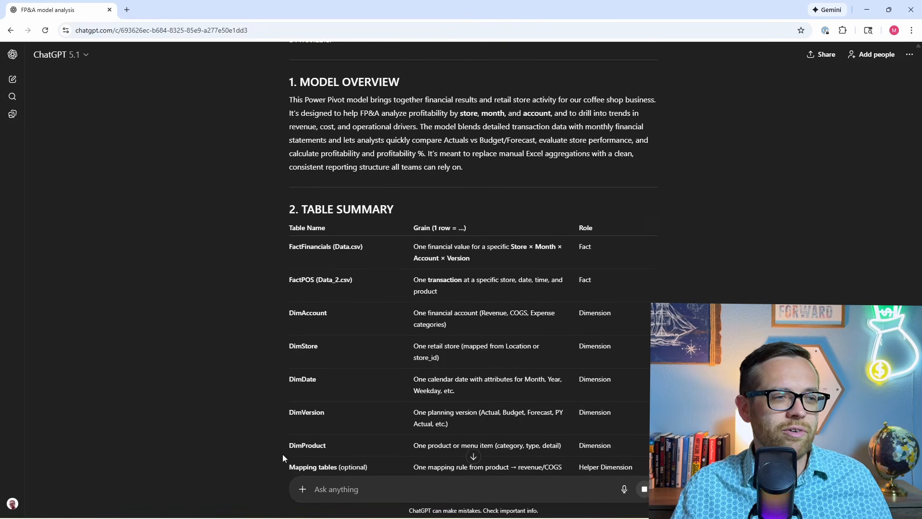
scroll(598, 298, "down", 8)
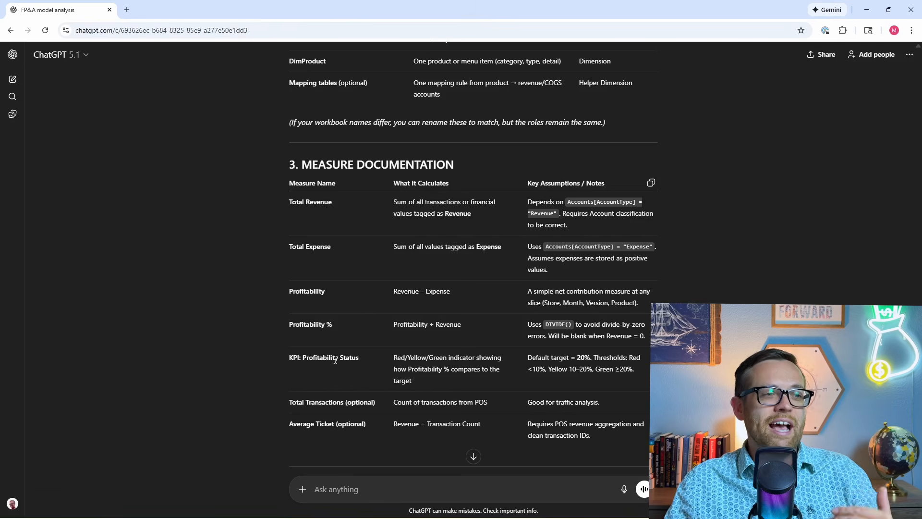
scroll(320, 311, "down", 4)
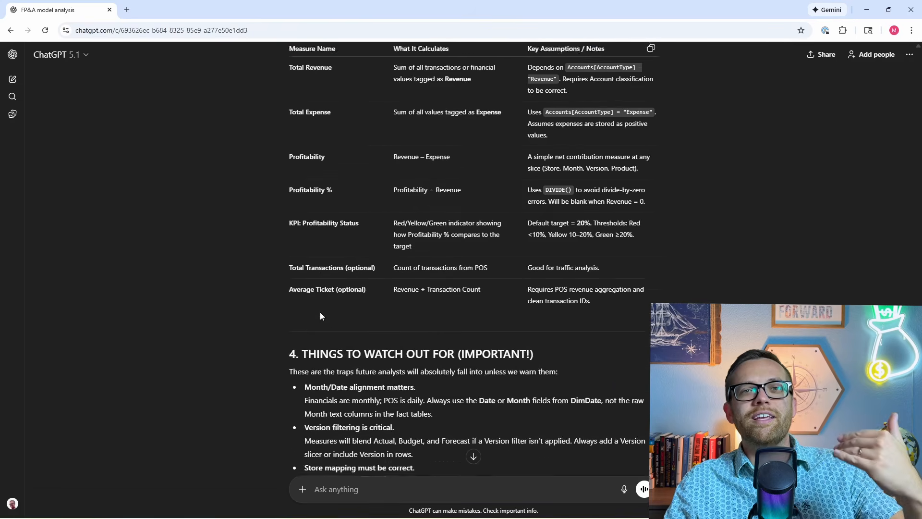
scroll(321, 315, "down", 3)
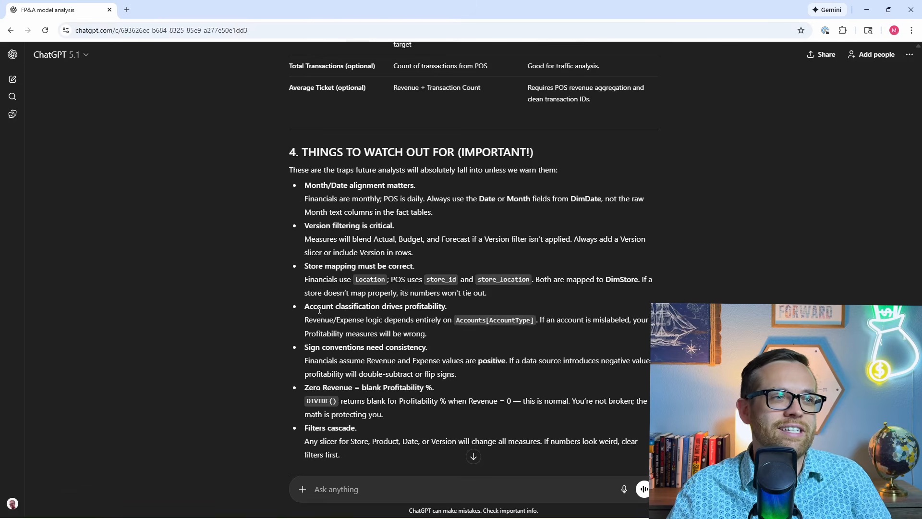
scroll(326, 187, "down", 3)
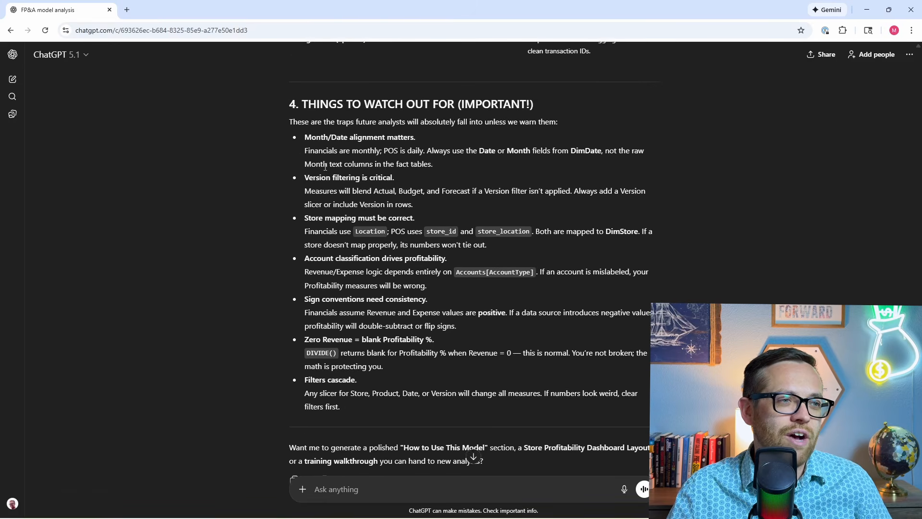
scroll(354, 313, "up", 2)
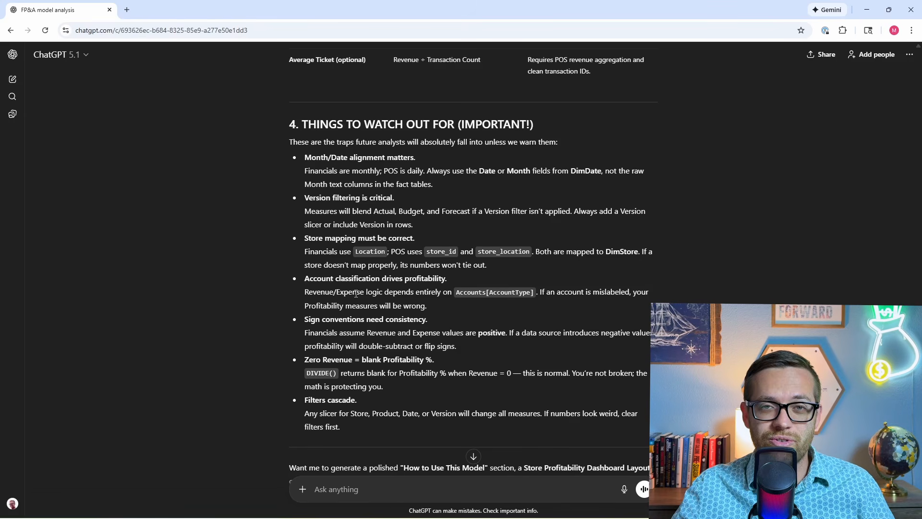
scroll(356, 294, "down", 2)
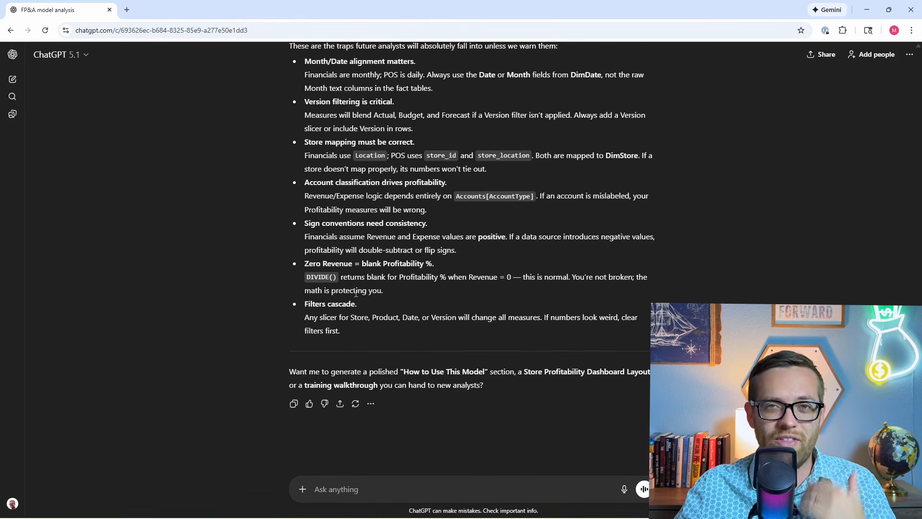